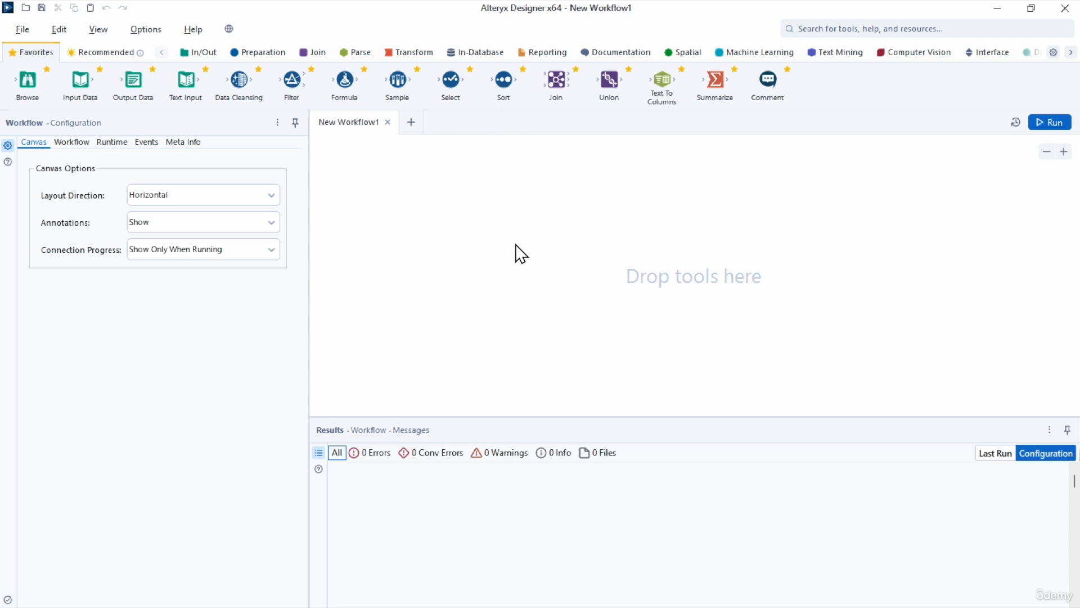
# Create a second blank workflow alongside New Workflow1
pyautogui.click(411, 122)
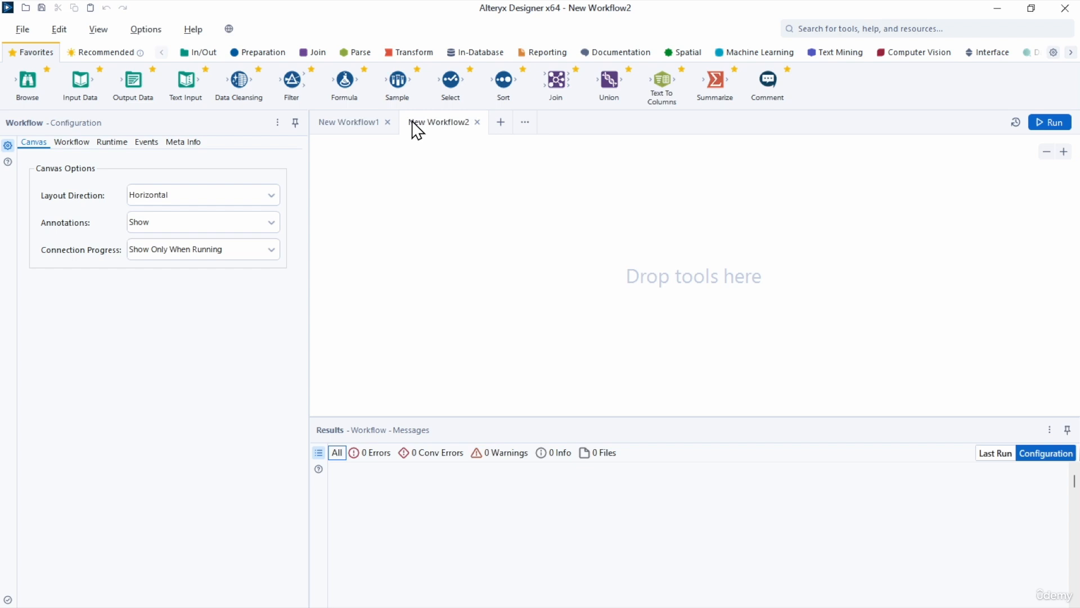
pyautogui.click(27, 29)
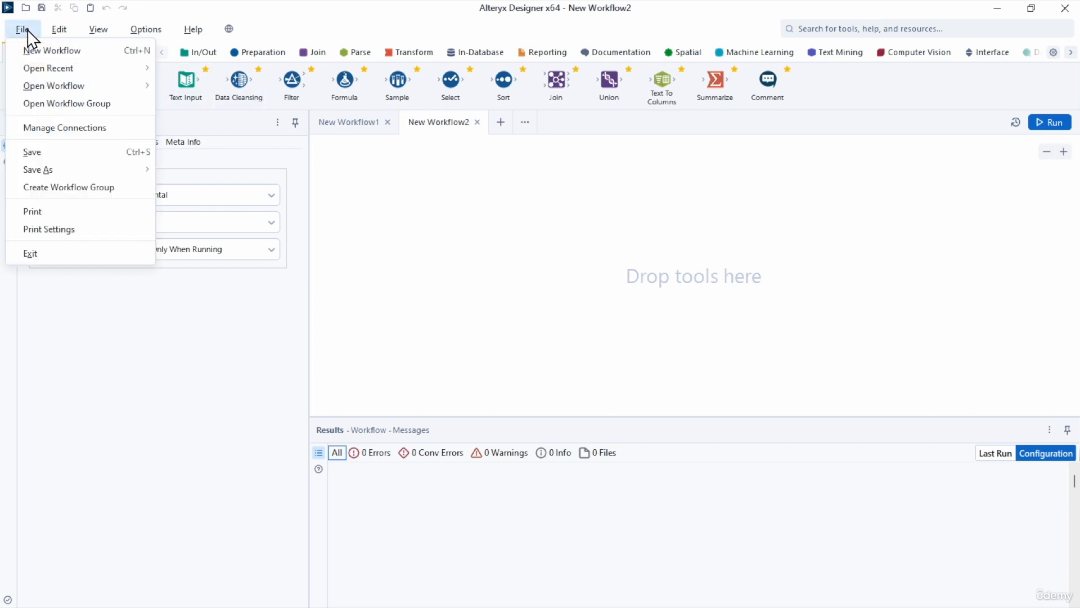
pyautogui.click(93, 168)
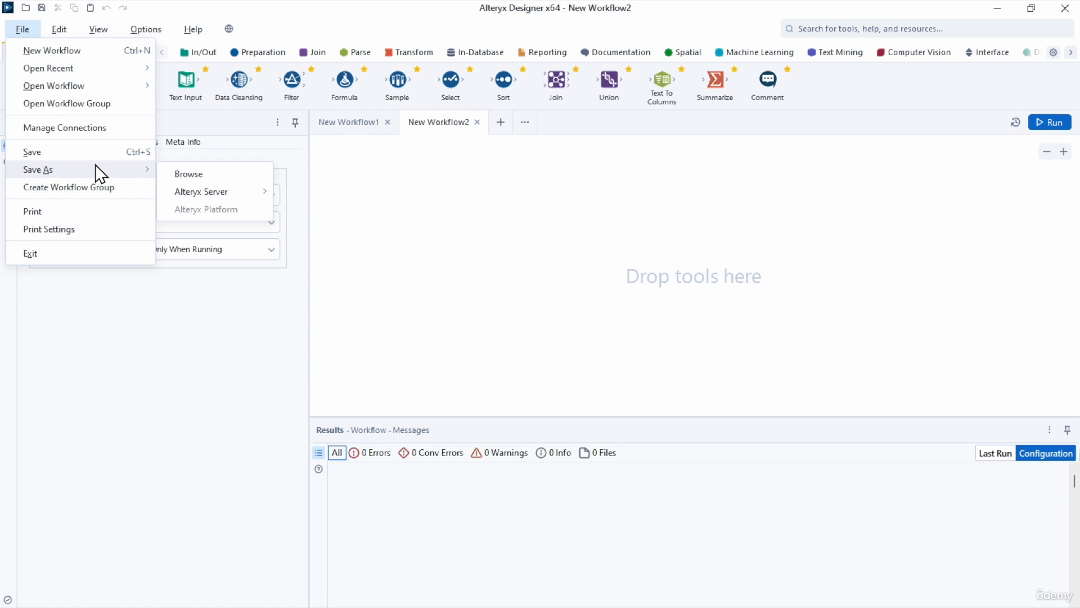
pyautogui.click(189, 173)
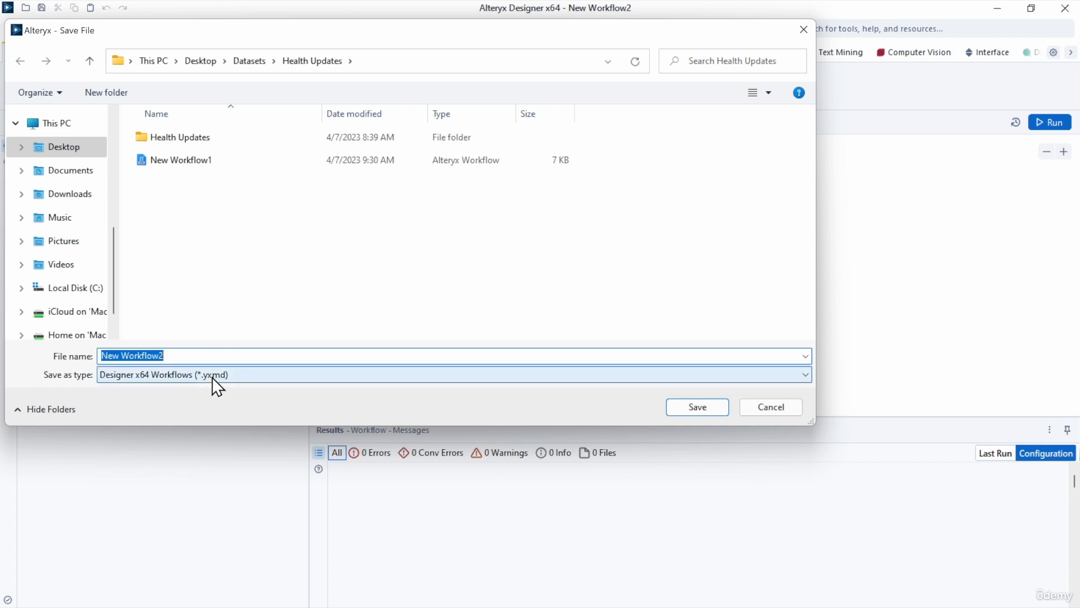
pyautogui.click(755, 410)
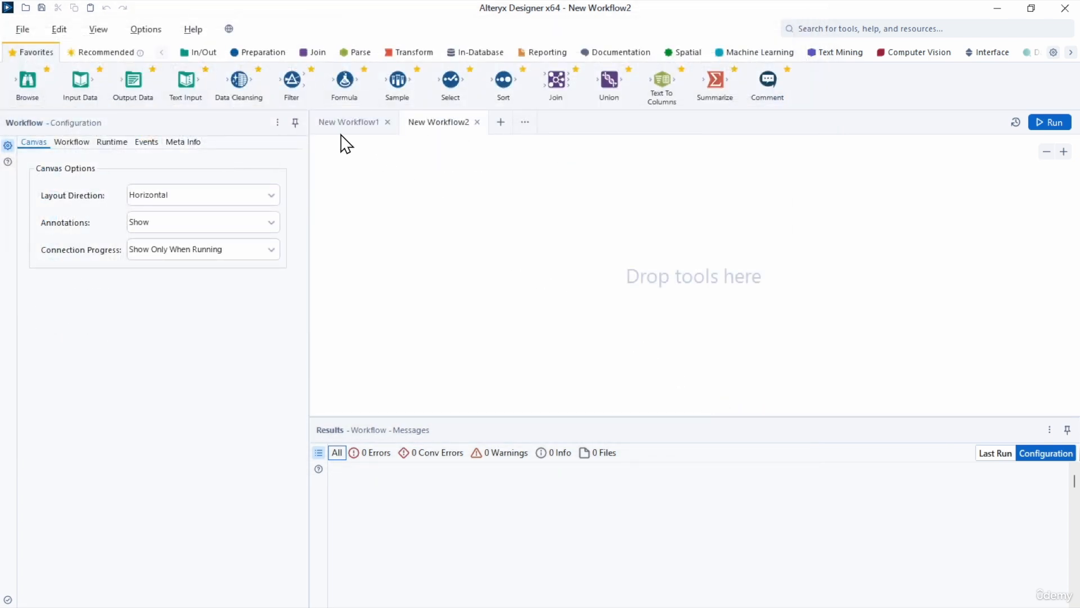
pyautogui.moveTo(192, 88)
pyautogui.mouseDown()
pyautogui.moveTo(34, 80)
pyautogui.moveTo(184, 87)
pyautogui.mouseUp()
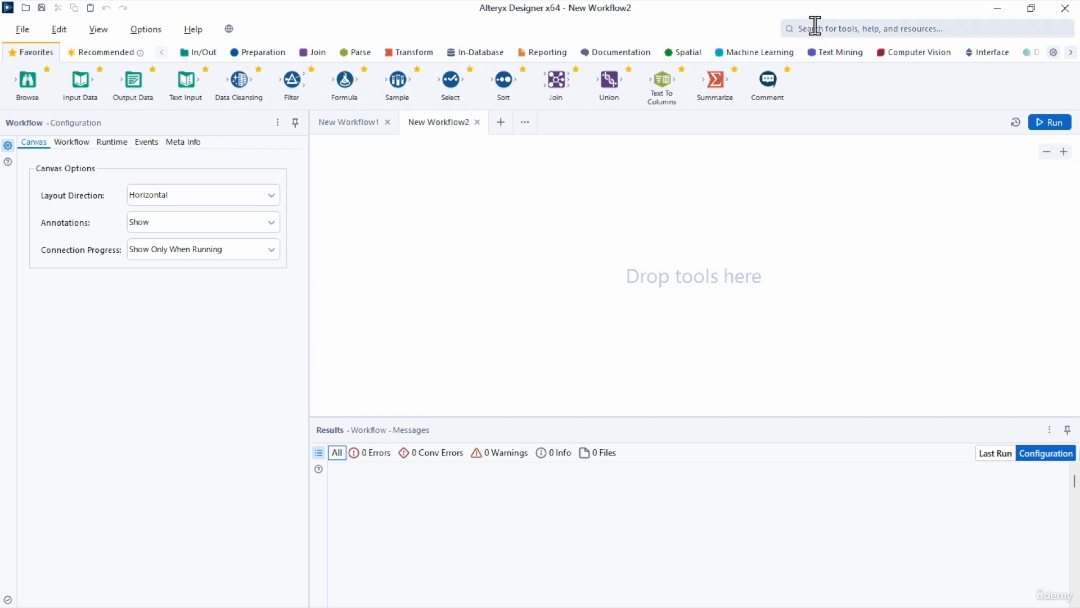
# Search for the Data Cleansing tool with "data cleansi" and open its example workflow to review the sample configurations
pyautogui.click(815, 25)
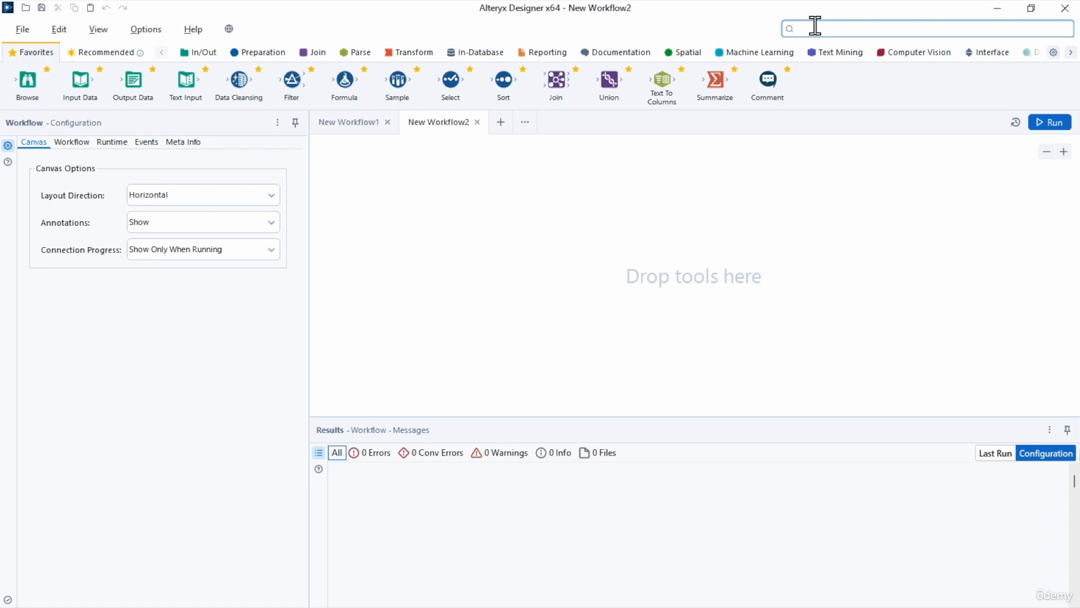
pyautogui.write('data cleansi')
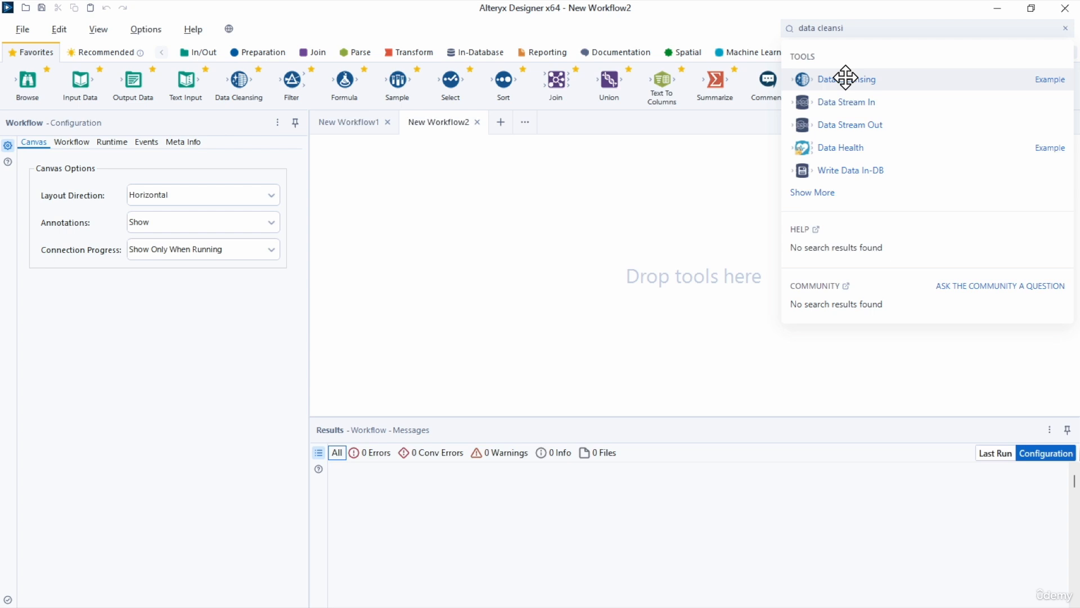
pyautogui.click(1049, 80)
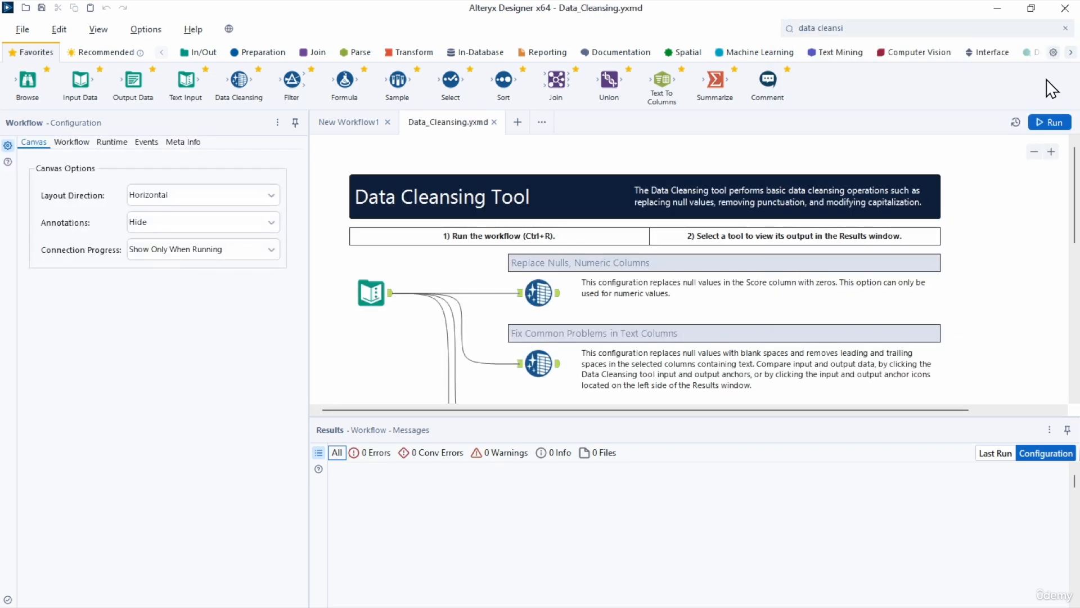
pyautogui.scroll(-3, 562, 210)
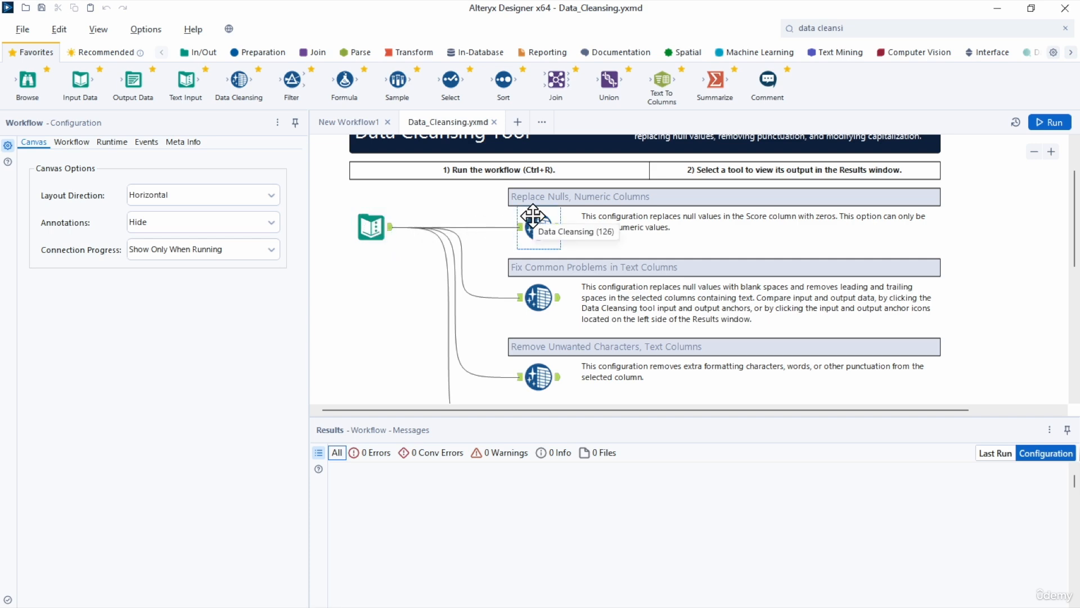
pyautogui.scroll(-1, 543, 371)
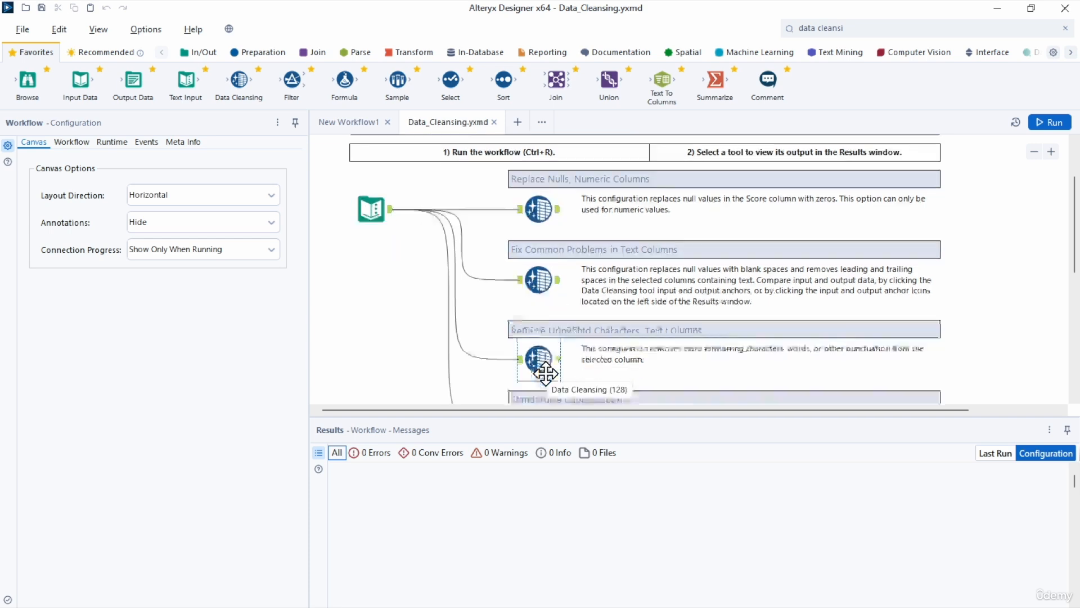
pyautogui.scroll(-2, 545, 369)
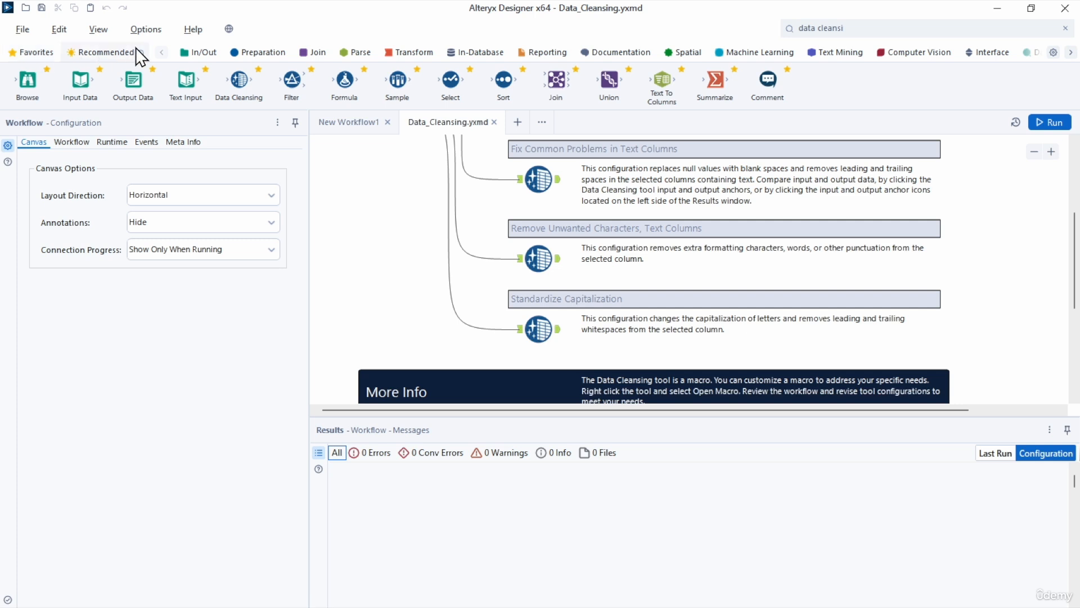
# Examine the In/Out, Recommended, Preparation and Transform tool categories and the favorites options of the Text Input and Map Input tools
pyautogui.rightClick(181, 79)
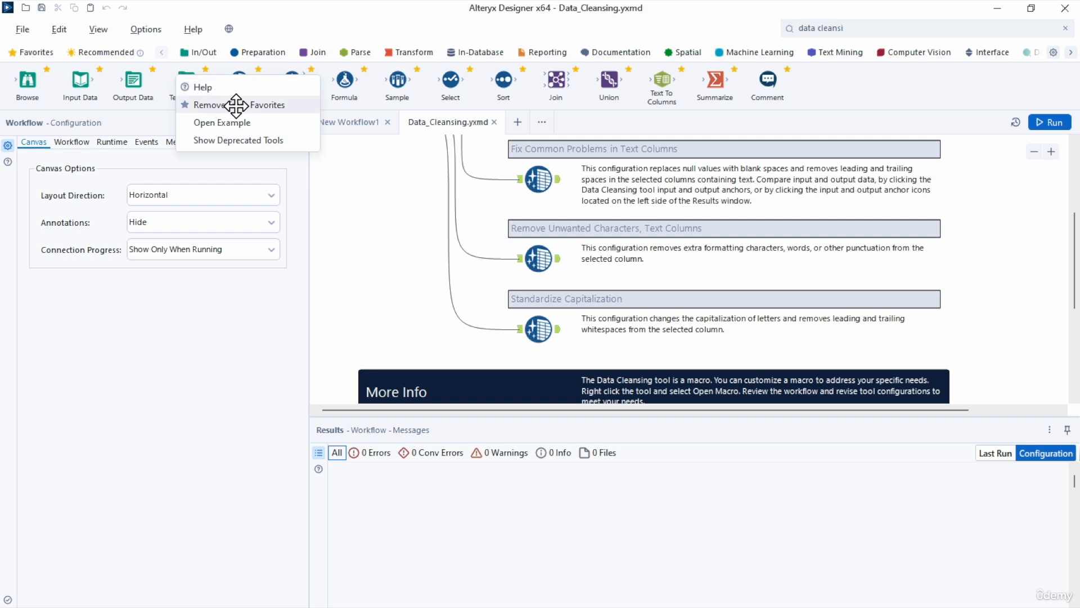
pyautogui.click(200, 51)
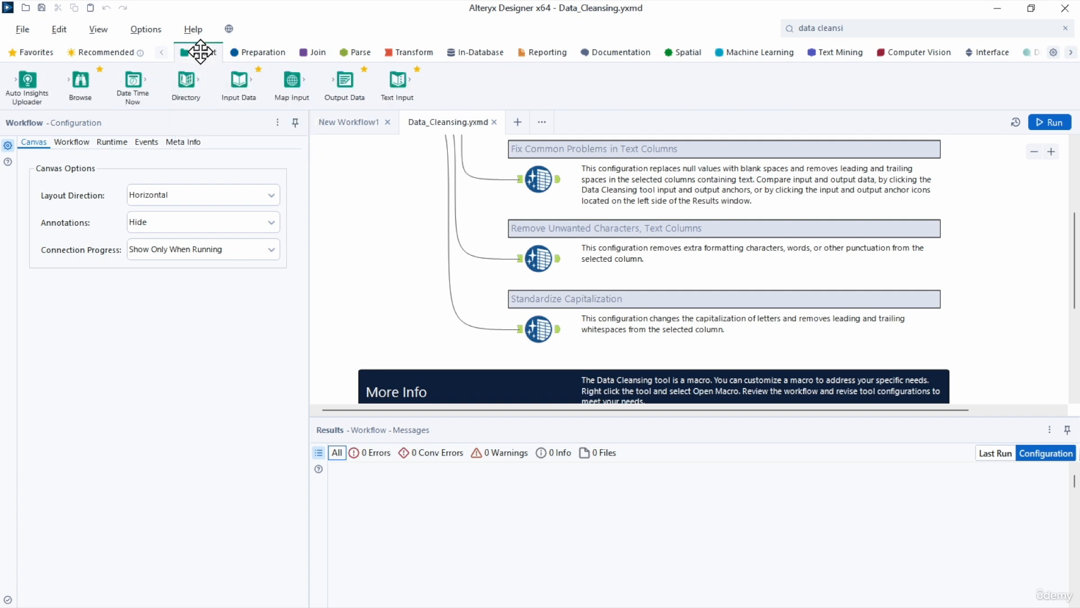
pyautogui.rightClick(246, 82)
pyautogui.click(228, 78)
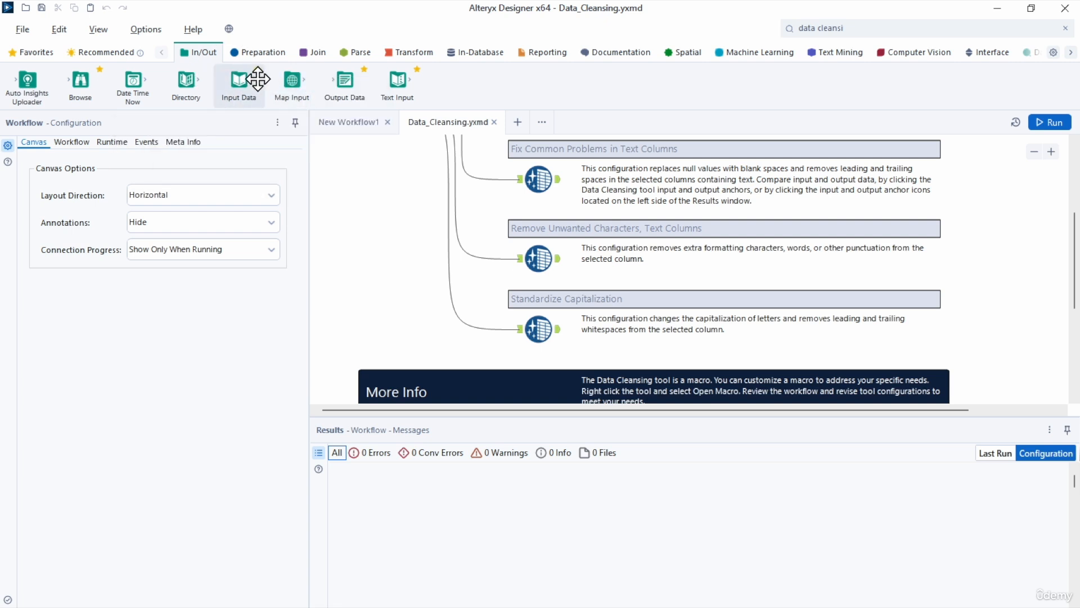
pyautogui.rightClick(290, 85)
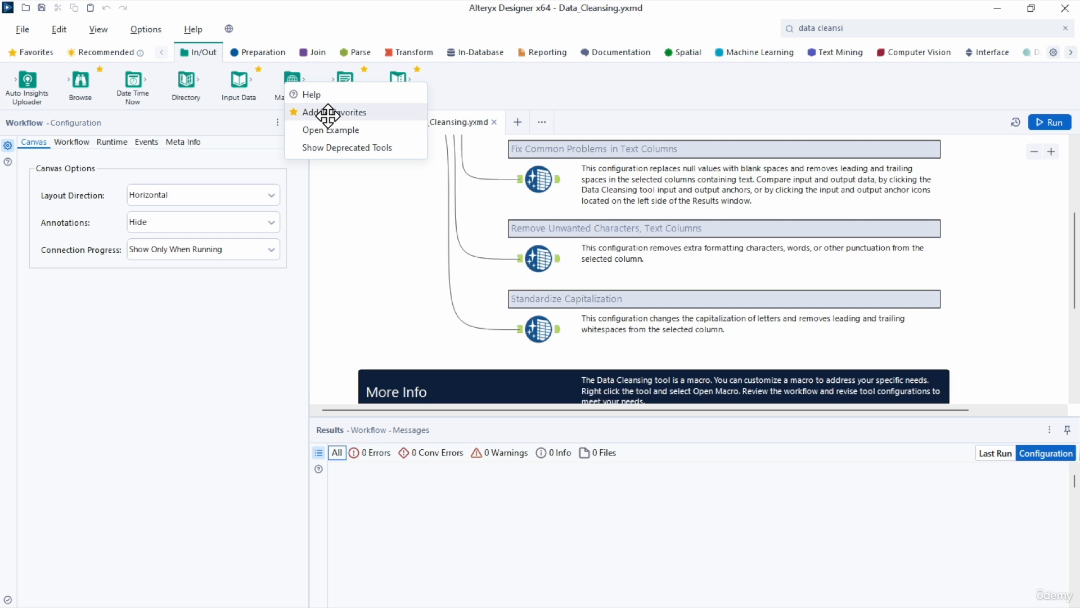
pyautogui.click(106, 52)
pyautogui.click(107, 51)
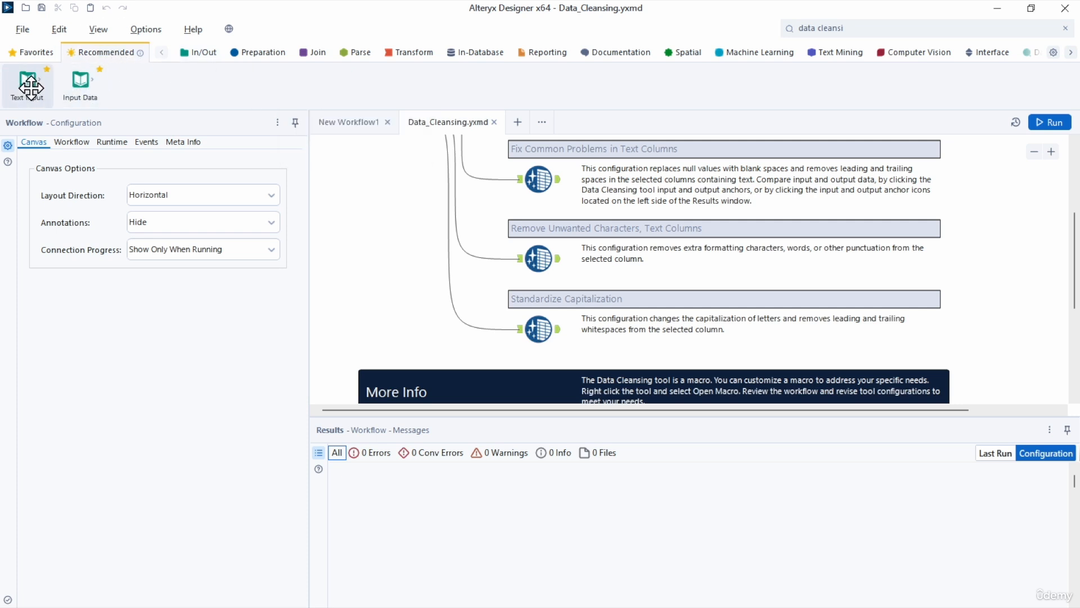
pyautogui.click(194, 56)
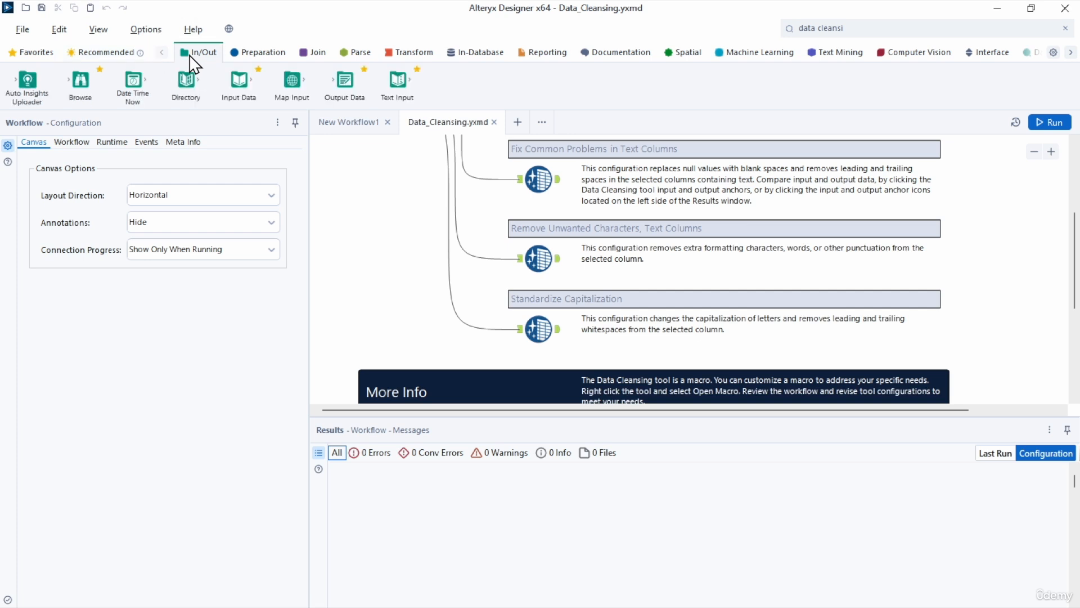
pyautogui.click(268, 56)
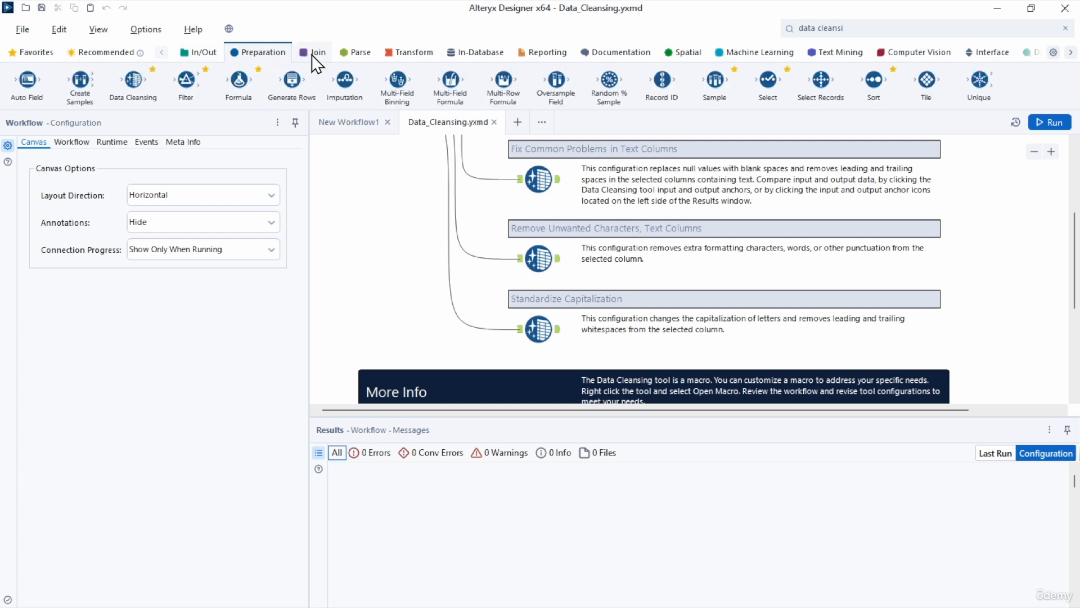
pyautogui.click(404, 52)
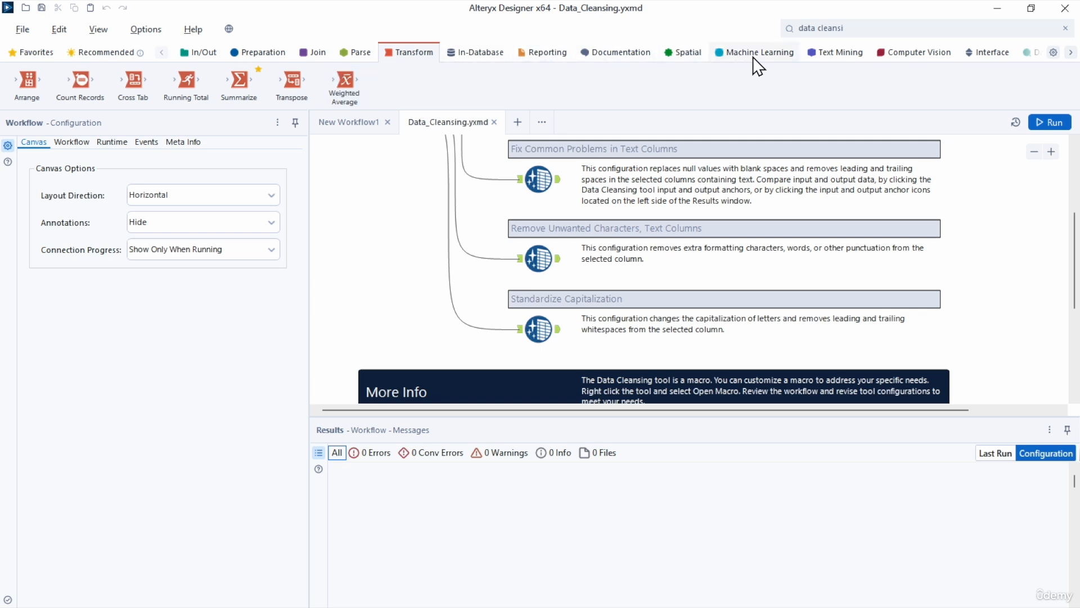
# Place a Cross Tab tool on the New Workflow1 canvas and connect a Text Input tool to its input
pyautogui.click(358, 124)
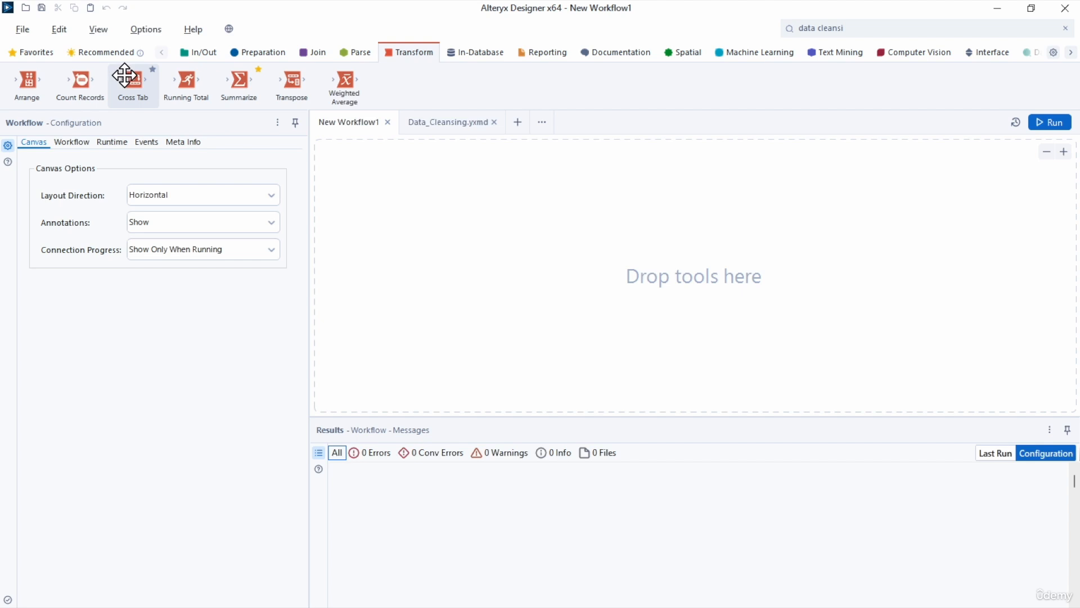
pyautogui.moveTo(130, 76); pyautogui.dragTo(494, 255)
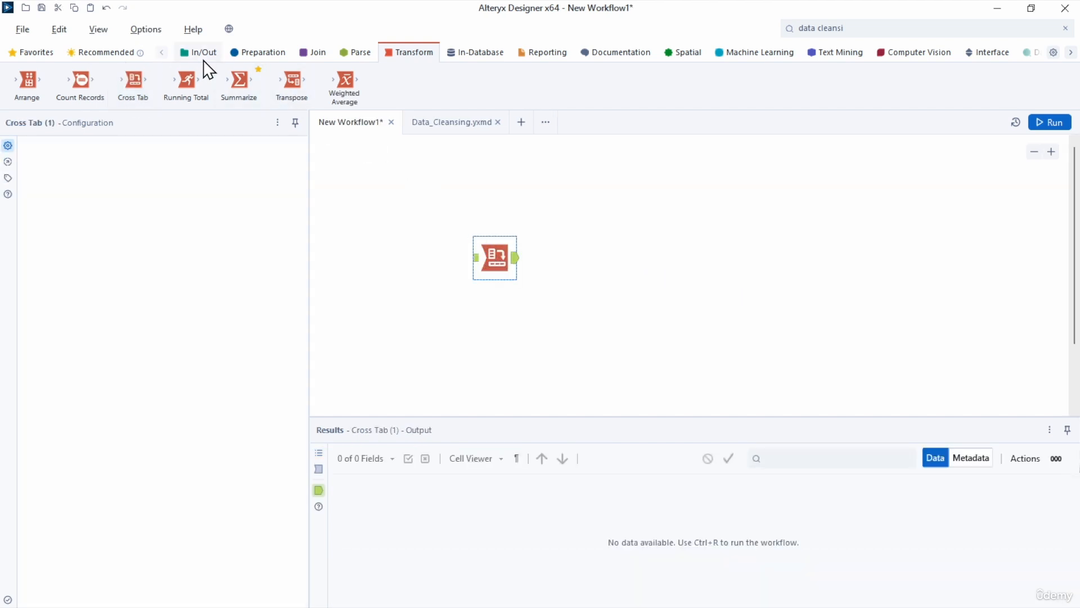
pyautogui.click(201, 53)
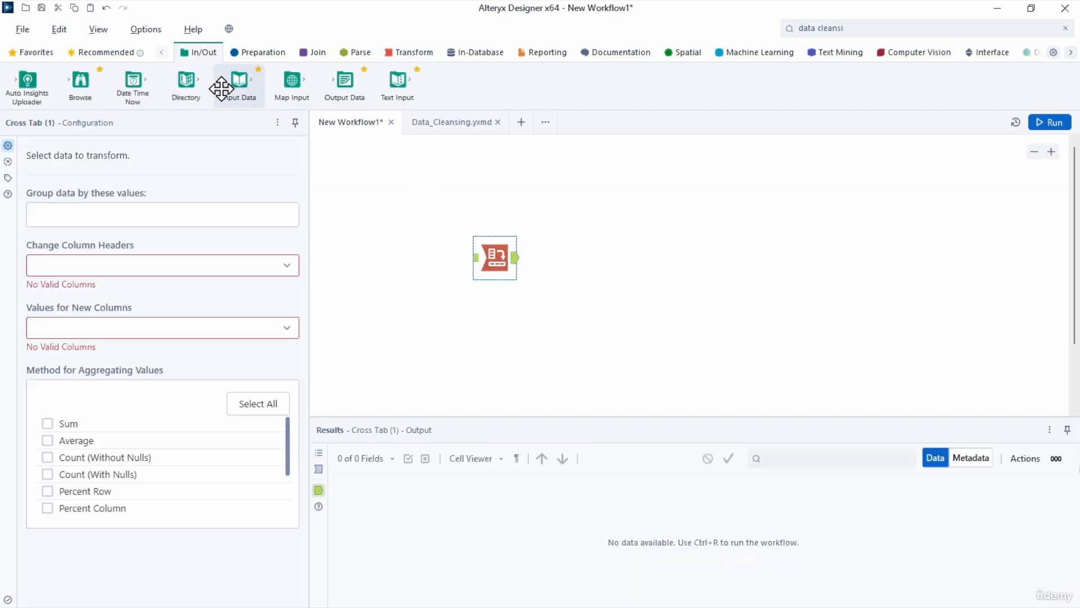
pyautogui.moveTo(394, 85); pyautogui.dragTo(392, 308)
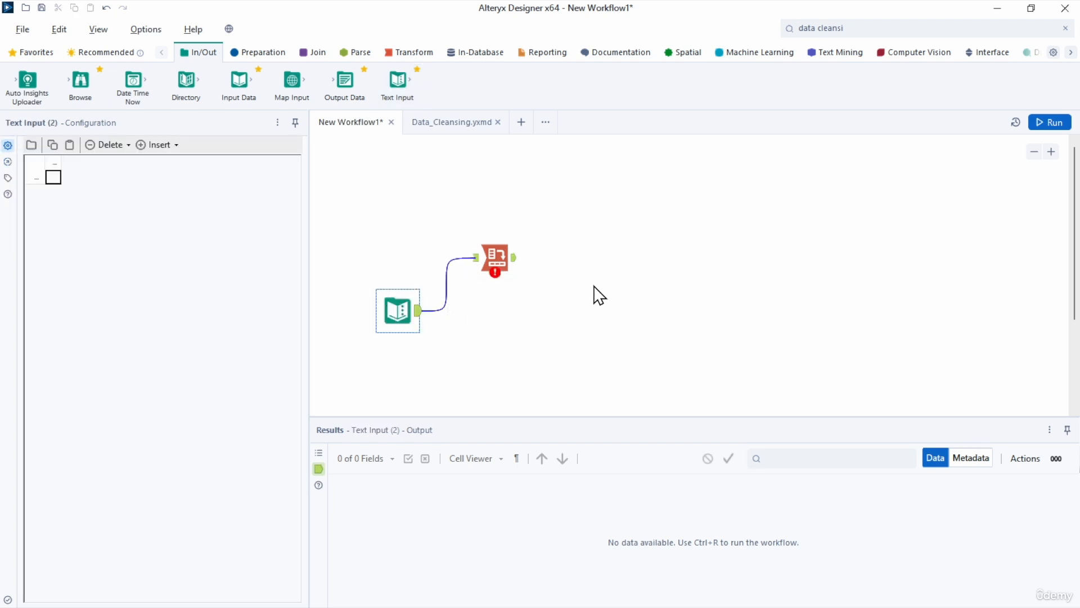
# Check the workflow messages and inspect the configuration of the Text Input and Cross Tab tools
pyautogui.click(612, 287)
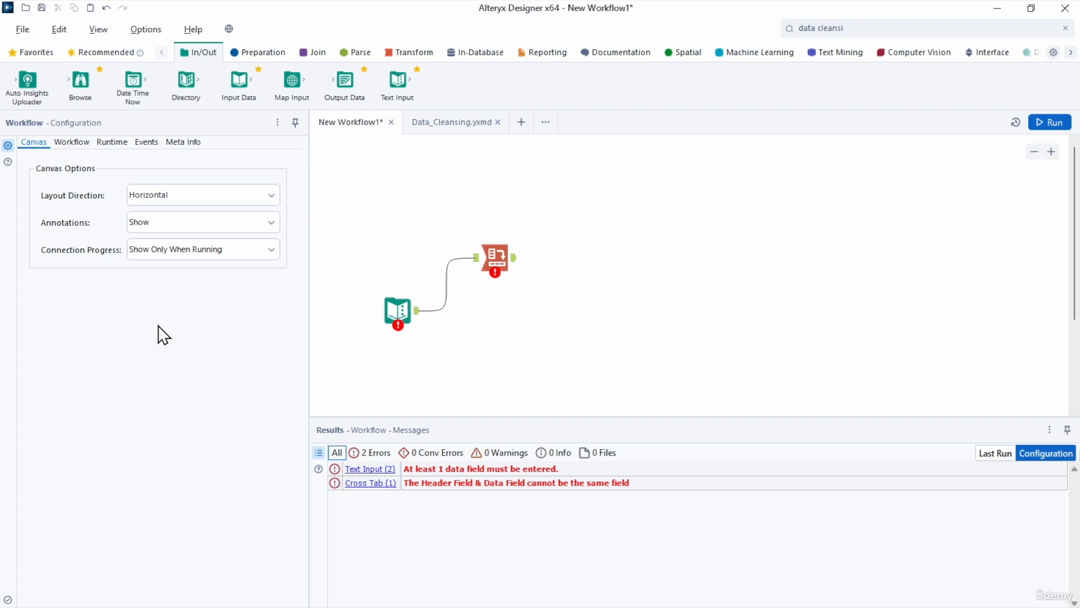
pyautogui.click(442, 197)
pyautogui.click(398, 310)
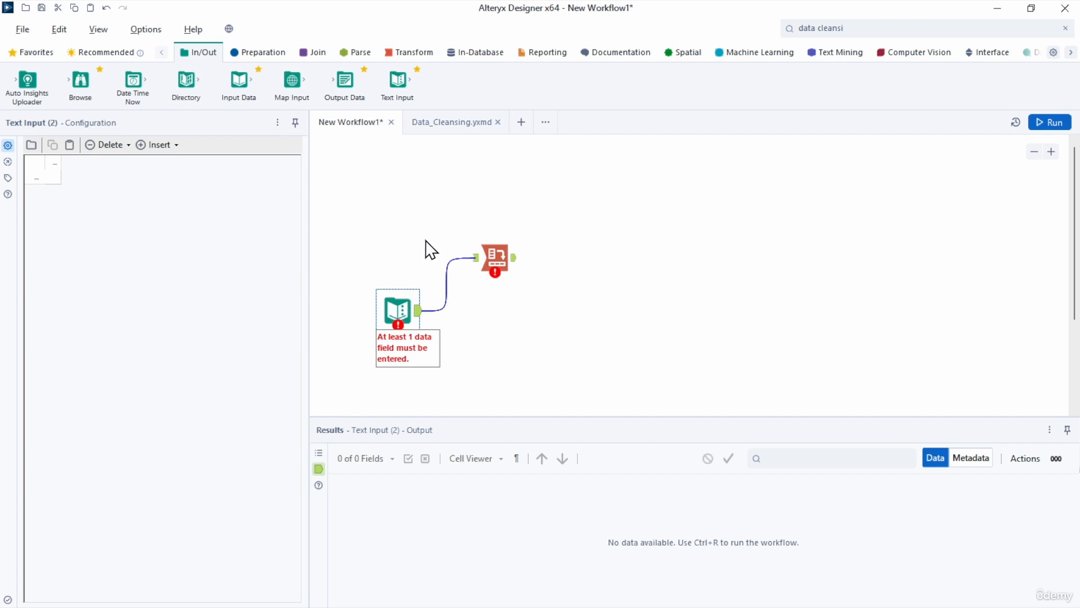
pyautogui.click(494, 256)
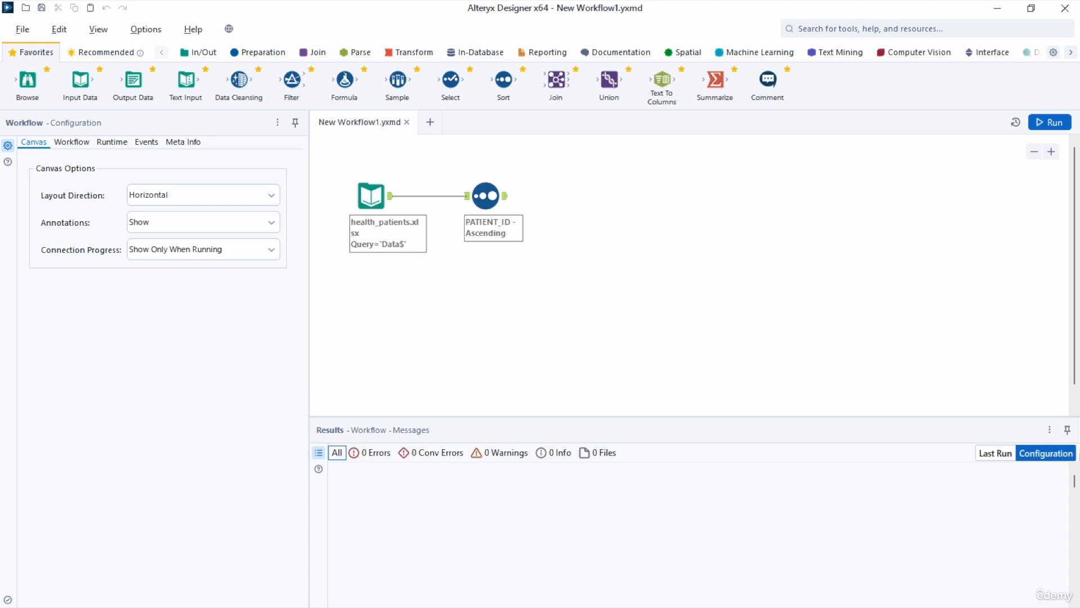
# Inspect the Input Data tool's output anchor and the Sort tool's input and output anchors in New Workflow1.yxmd
pyautogui.click(393, 201)
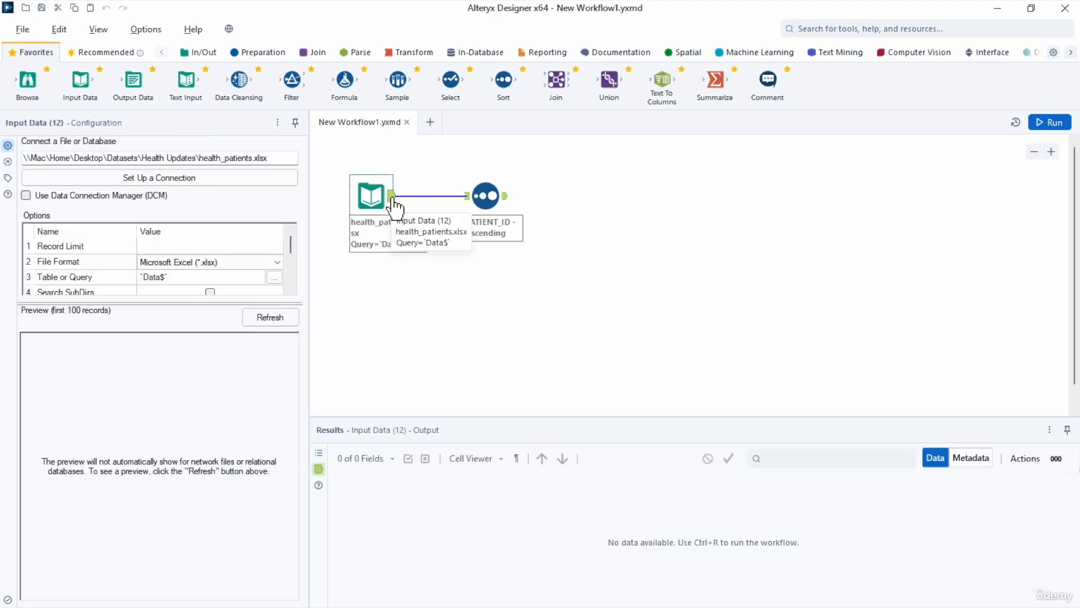
pyautogui.click(487, 201)
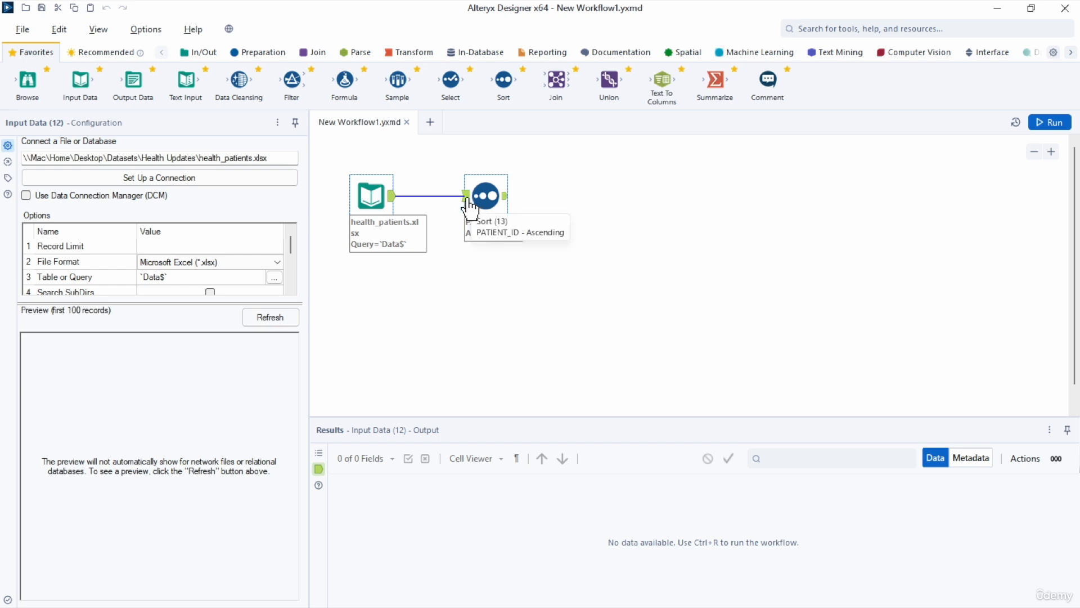
pyautogui.click(507, 197)
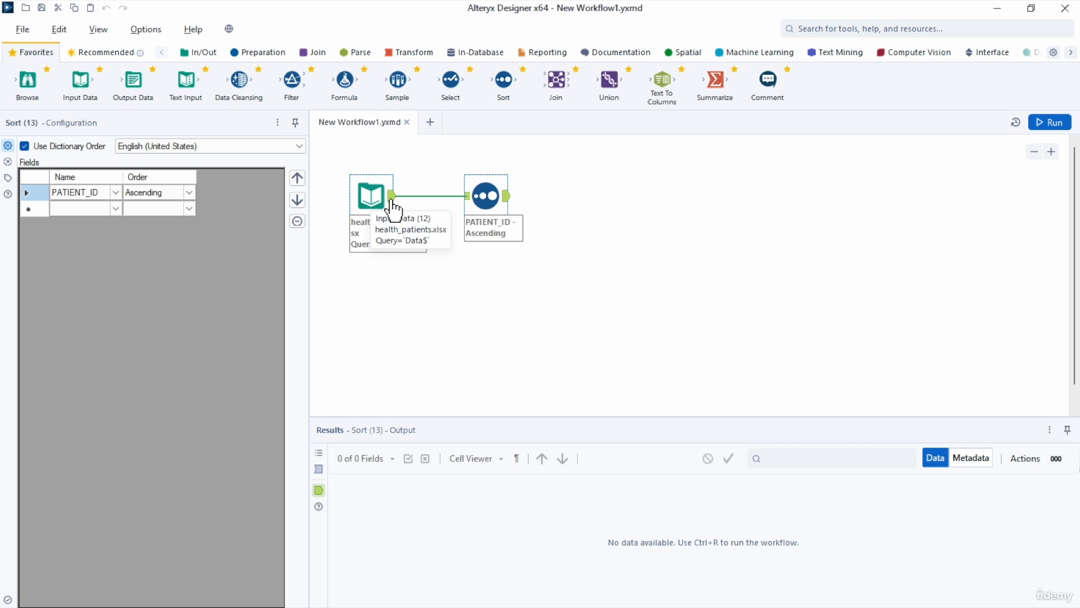
pyautogui.click(392, 209)
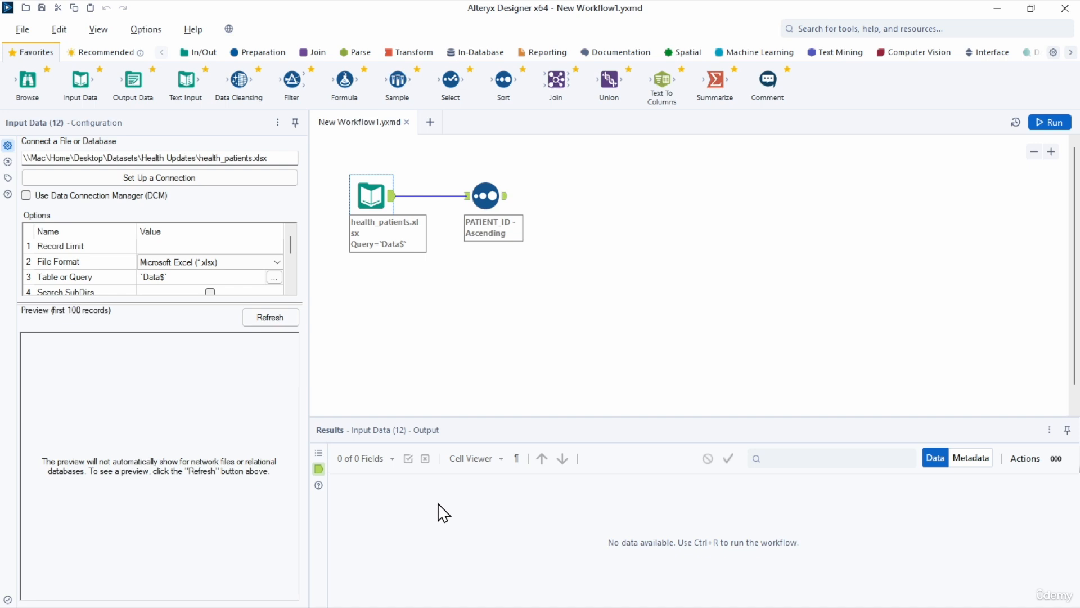
# Run New Workflow1.yxmd, dismiss the completion message and view the records at the Input Data tool's output anchor
pyautogui.click(1038, 120)
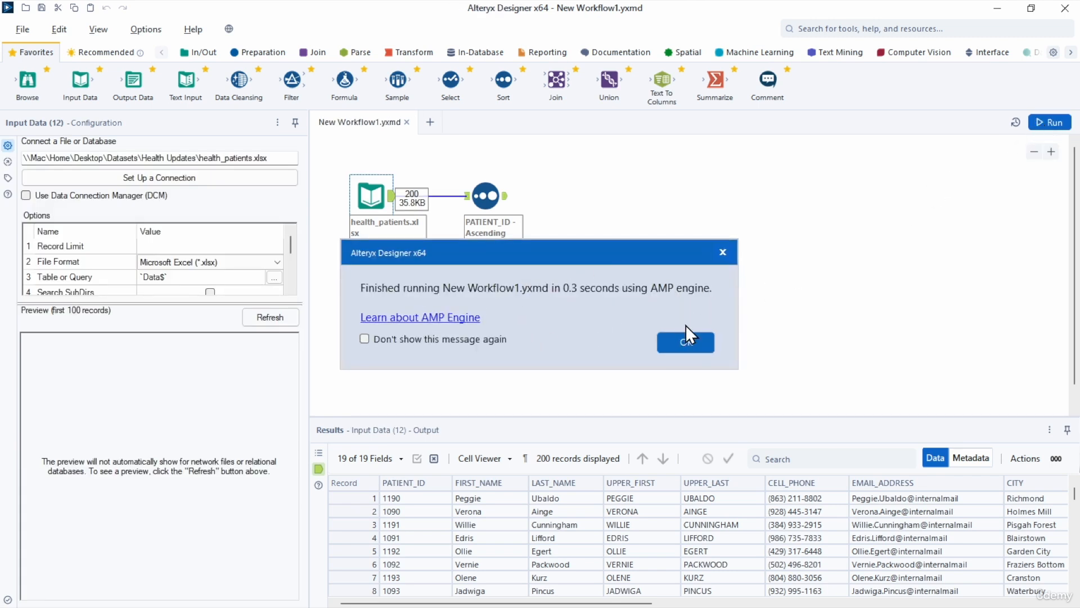
pyautogui.click(682, 345)
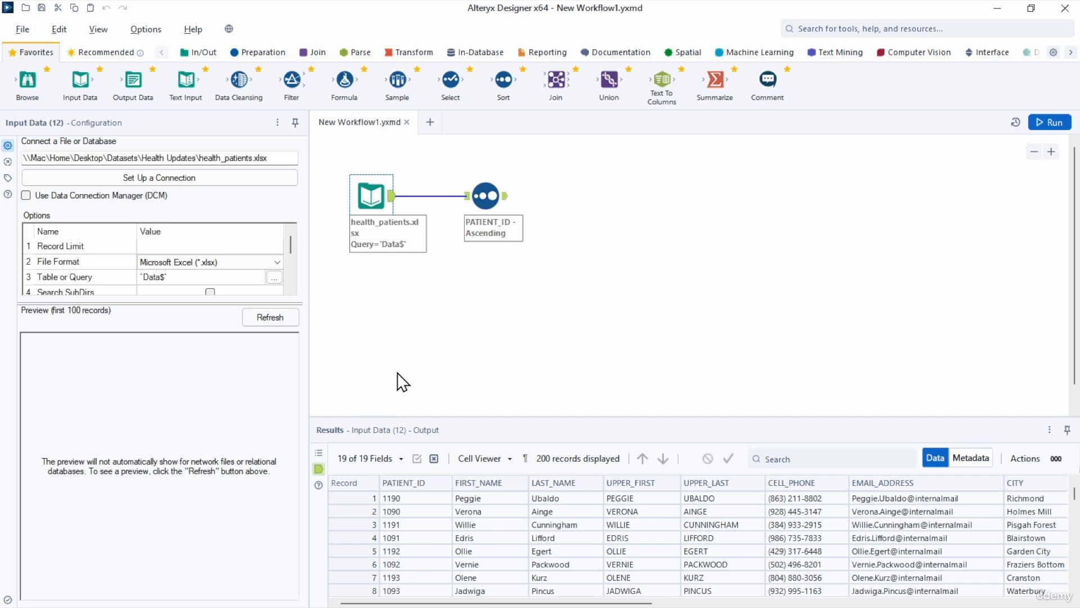
pyautogui.click(393, 200)
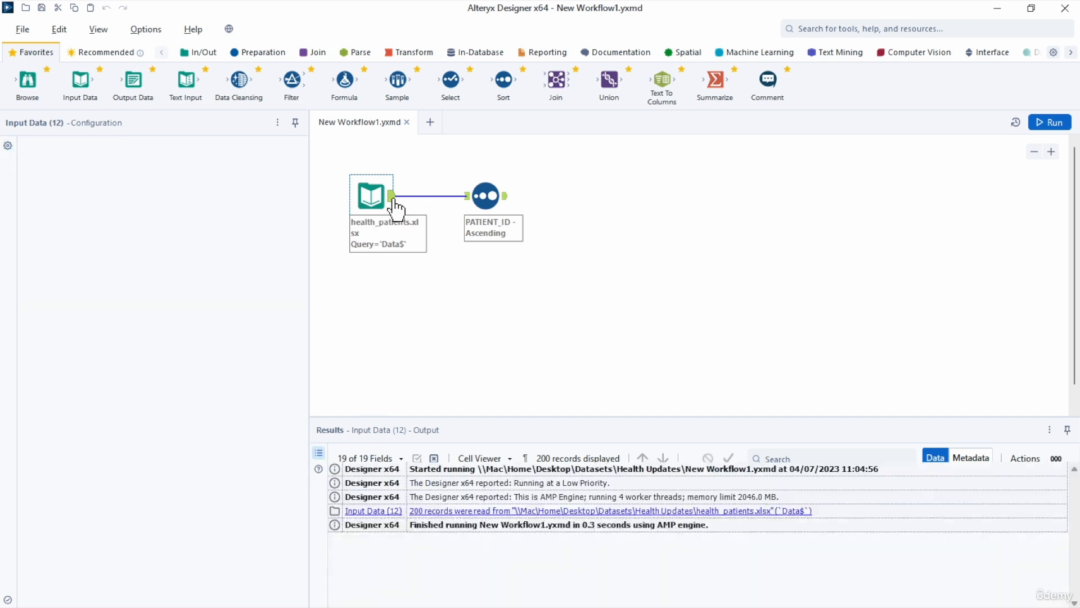
pyautogui.click(392, 197)
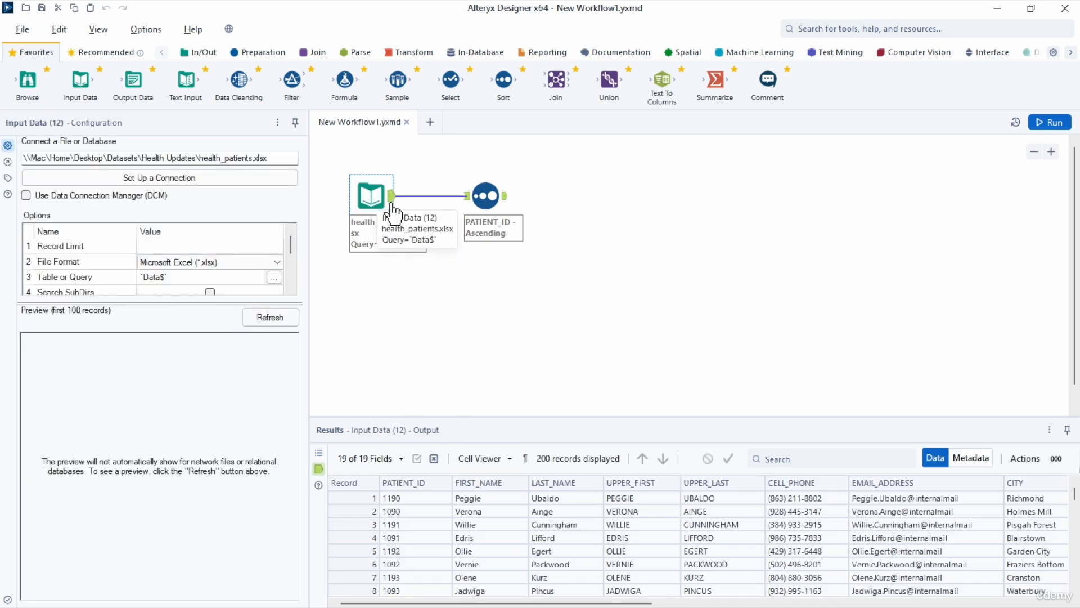
# Compare the records at the Sort tool's input and output anchors in New Workflow1.yxmd
pyautogui.click(472, 202)
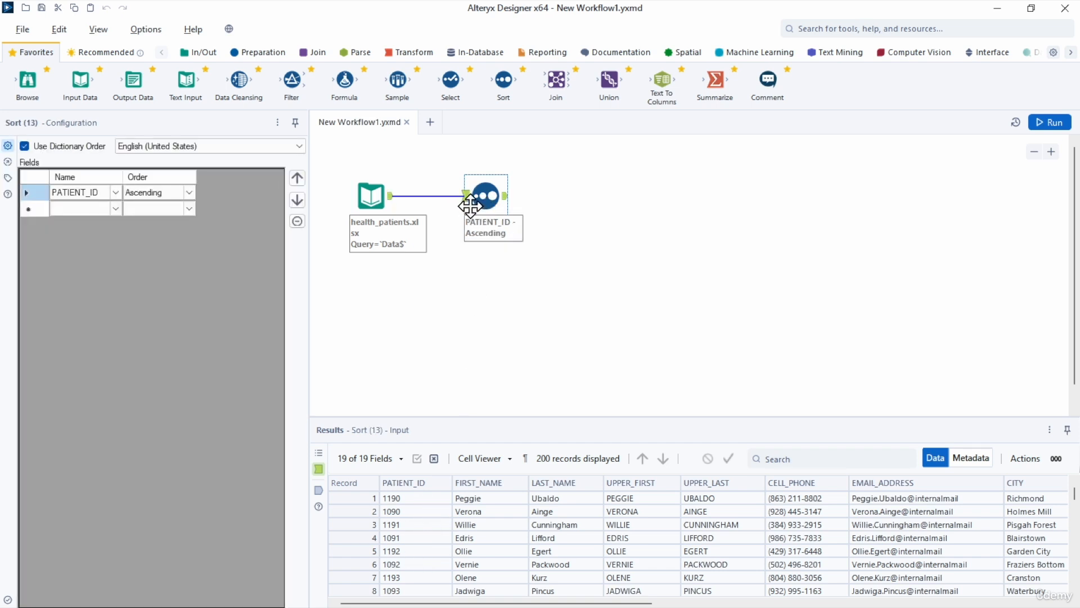
pyautogui.click(506, 196)
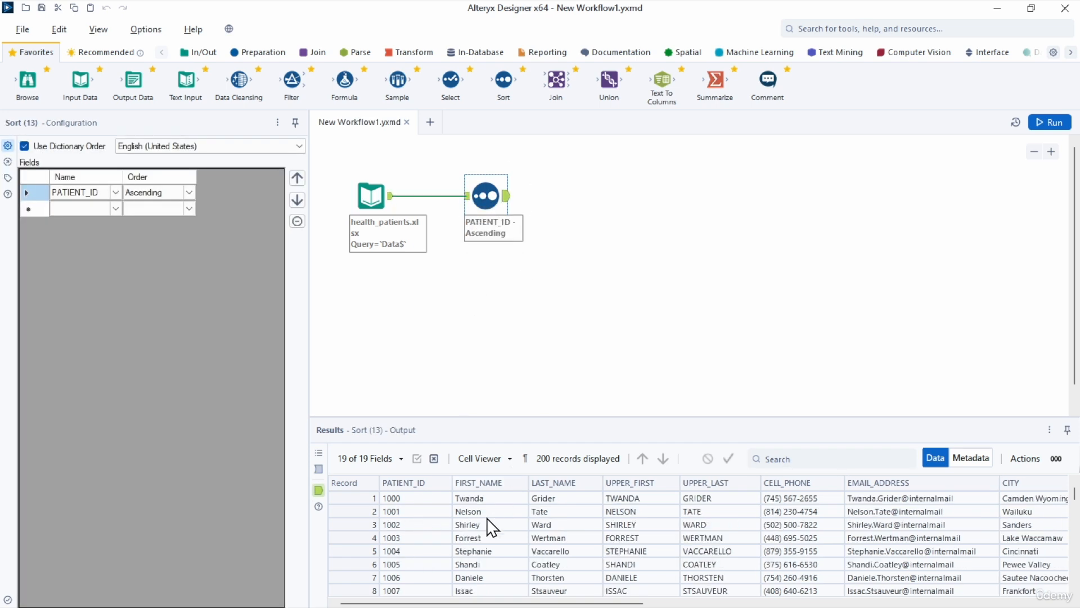
pyautogui.click(466, 197)
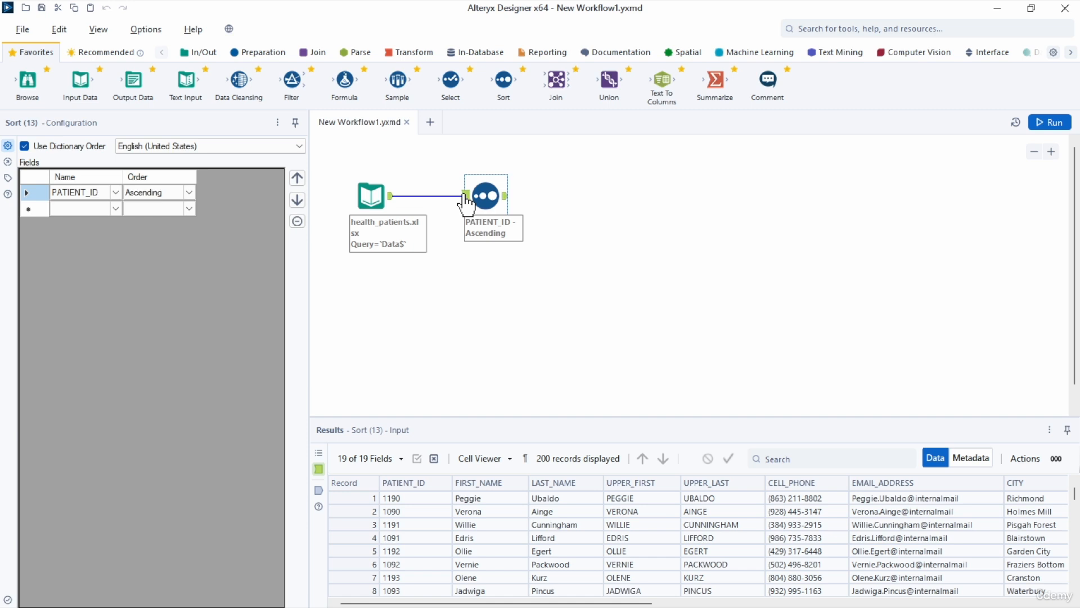
# Refresh the Input Data tool's preview of the first 100 records and make the Results window taller
pyautogui.click(368, 193)
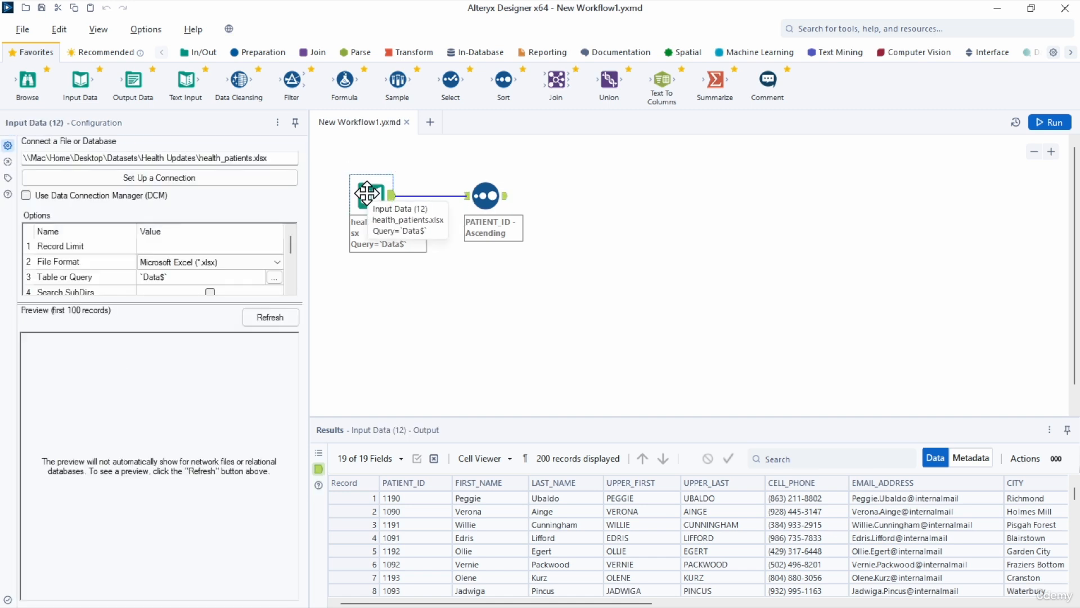
pyautogui.click(260, 315)
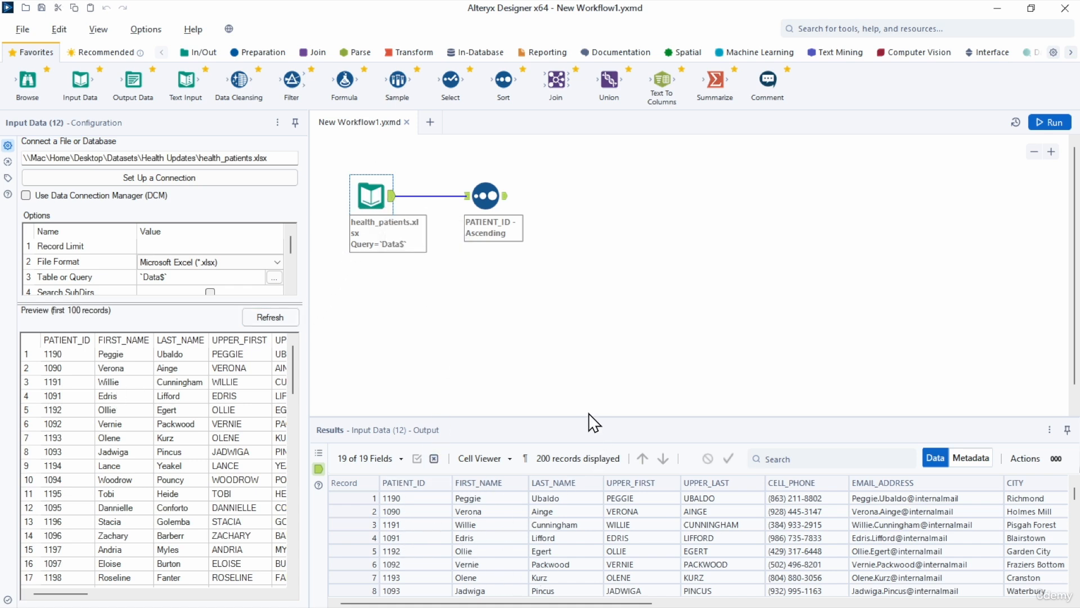
pyautogui.moveTo(587, 416); pyautogui.dragTo(586, 324)
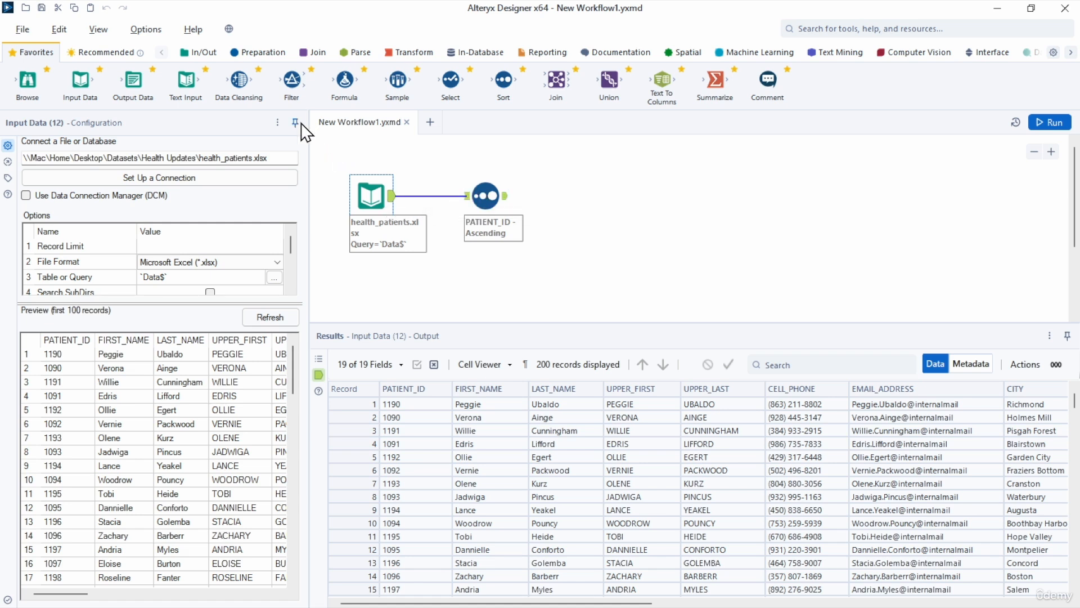
# Place a Filter tool below the Sort tool, connected to the Input Data output, and delete it again
pyautogui.click(288, 88)
pyautogui.moveTo(287, 89); pyautogui.dragTo(441, 249)
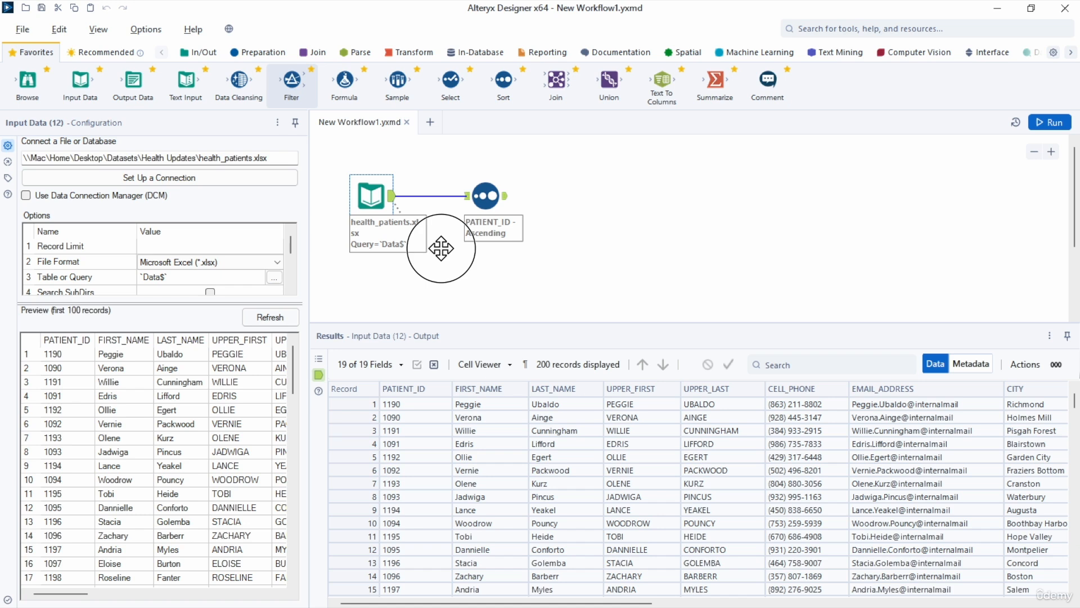
pyautogui.moveTo(441, 248); pyautogui.dragTo(504, 283)
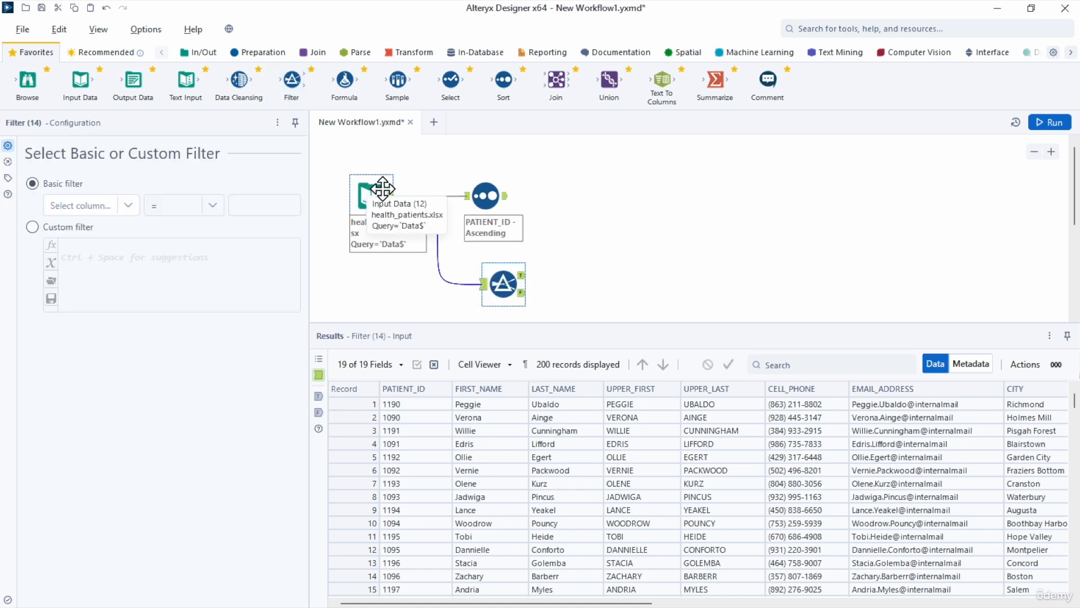
pyautogui.rightClick(508, 291)
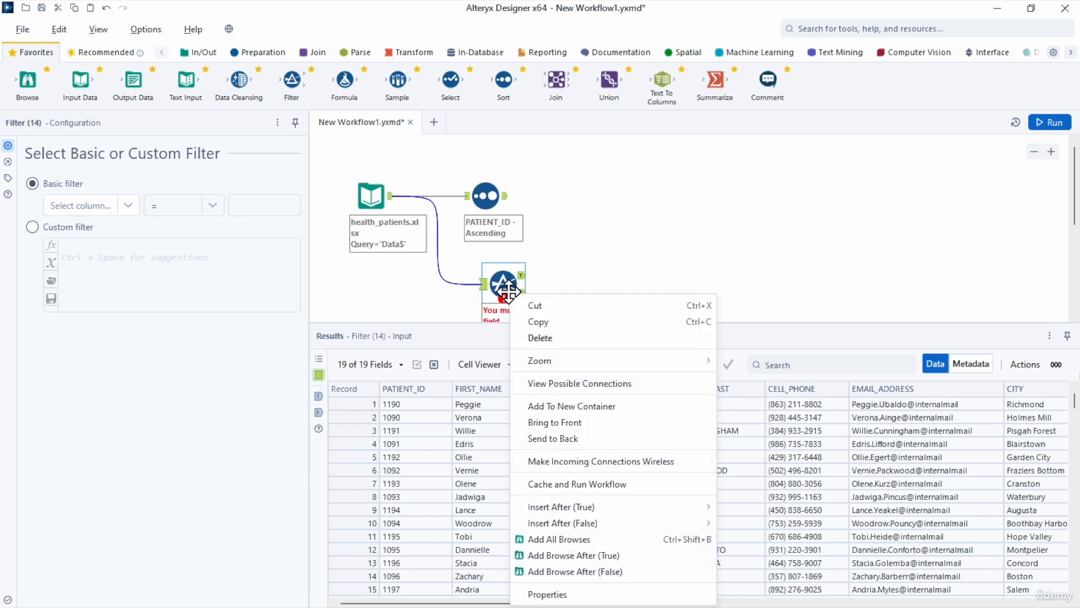
pyautogui.click(541, 338)
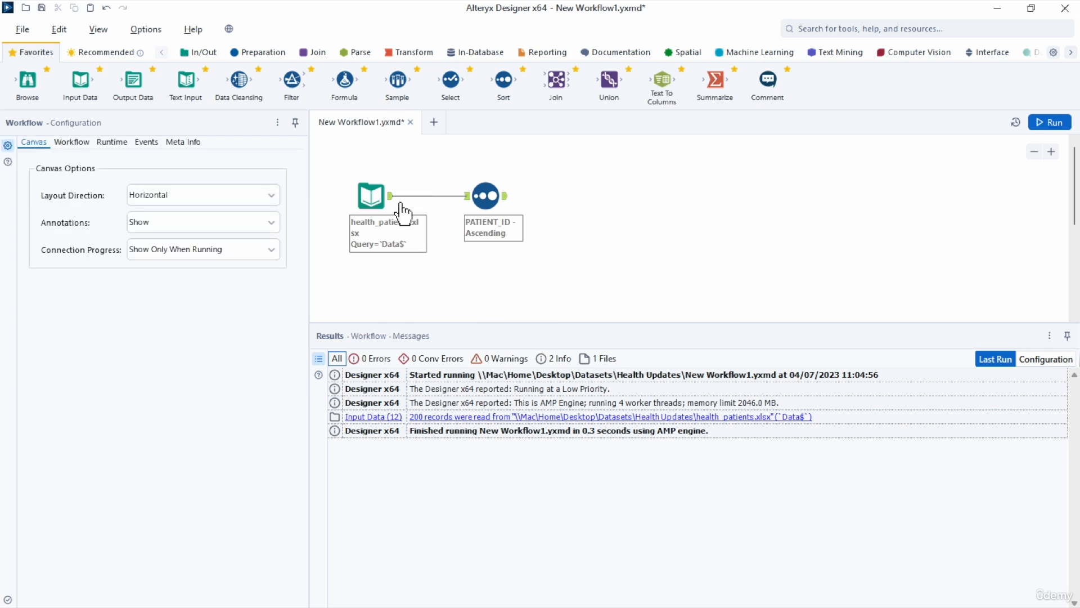
# Delete the connection between the Input Data and Sort tools and reconnect the Input Data output to the Sort input
pyautogui.click(469, 207)
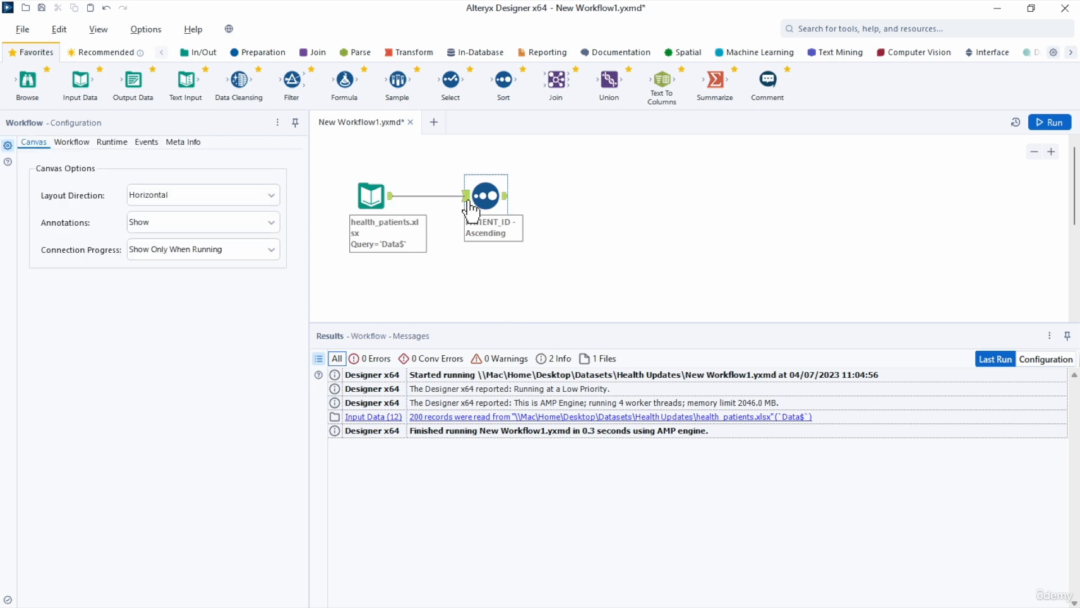
pyautogui.rightClick(428, 197)
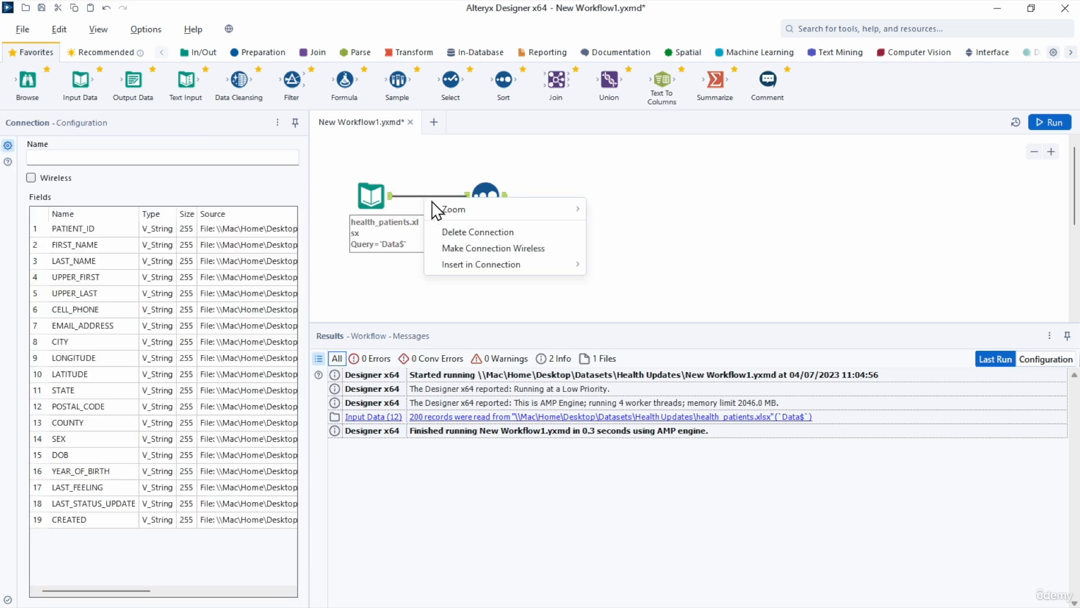
pyautogui.click(453, 230)
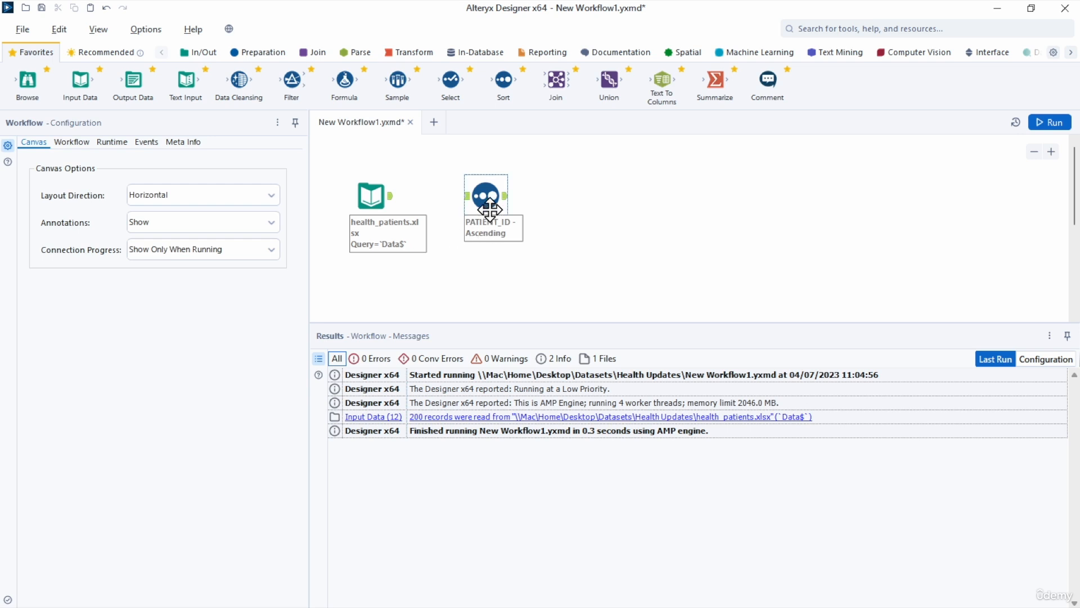
pyautogui.click(394, 199)
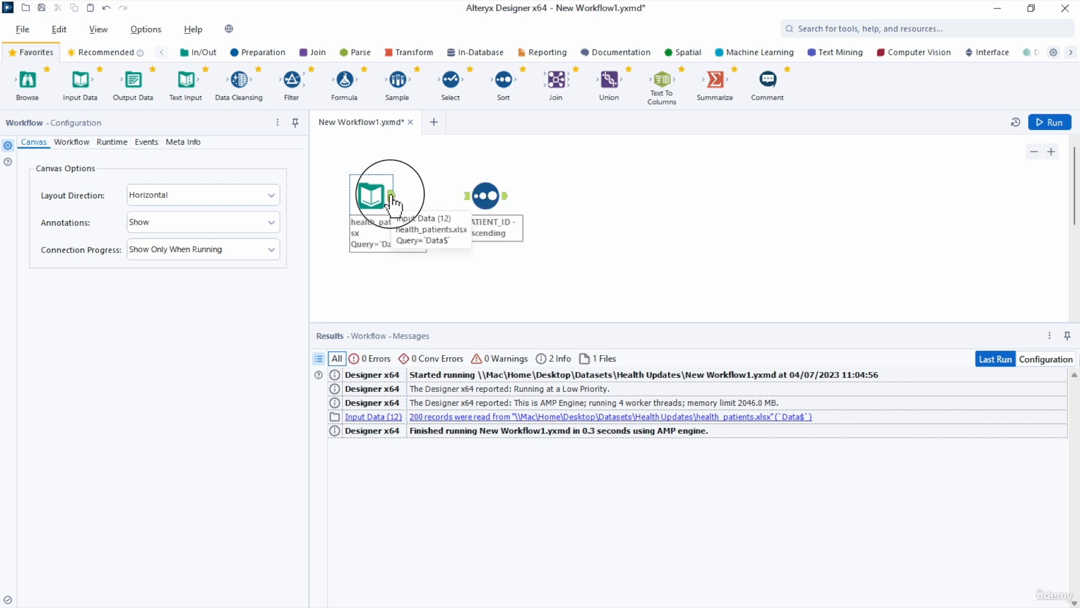
pyautogui.moveTo(394, 199); pyautogui.dragTo(466, 196)
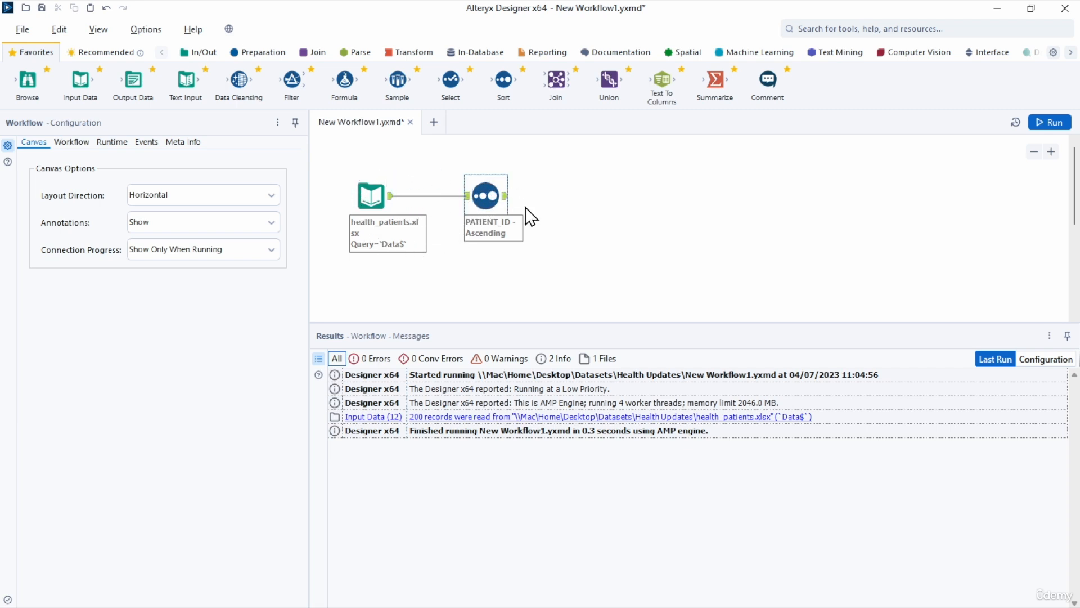
# Inspect the connection into the Sort tool and compare the patient records before and after sorting by PATIENT_ID
pyautogui.click(466, 198)
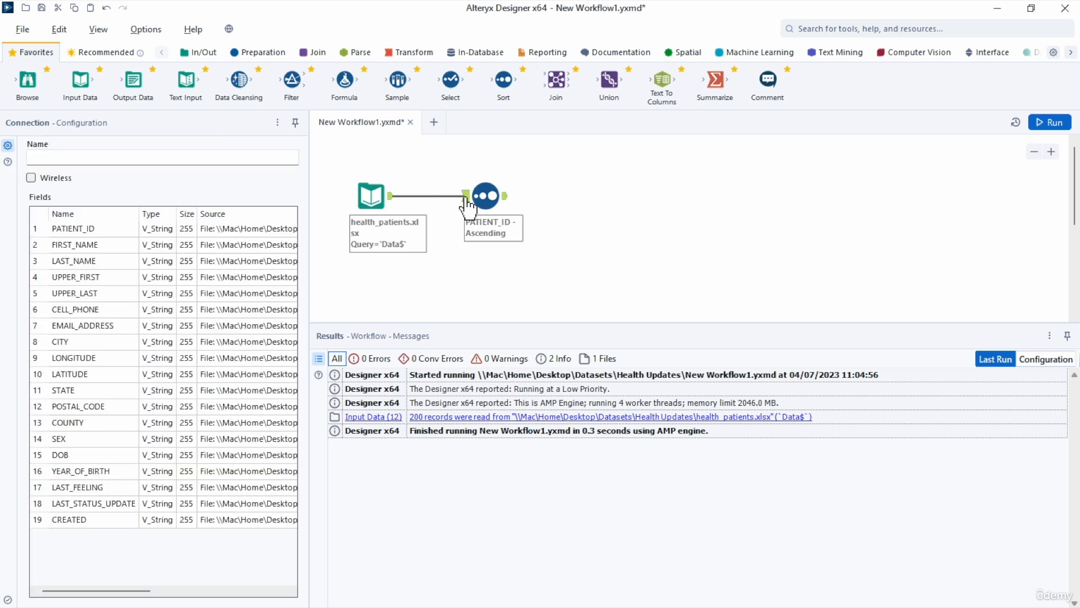
pyautogui.click(468, 197)
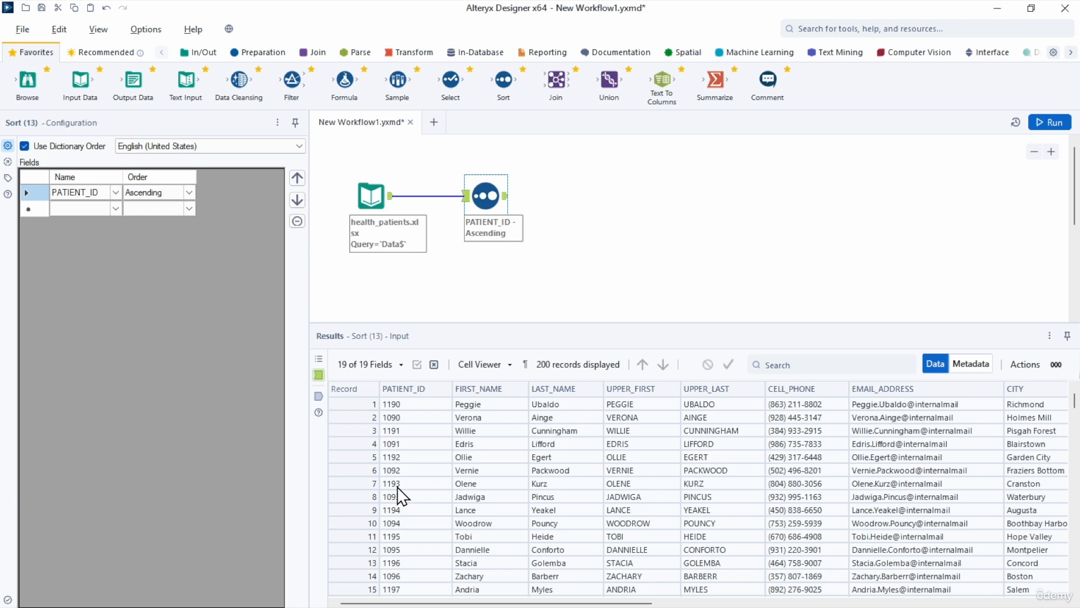
pyautogui.click(505, 197)
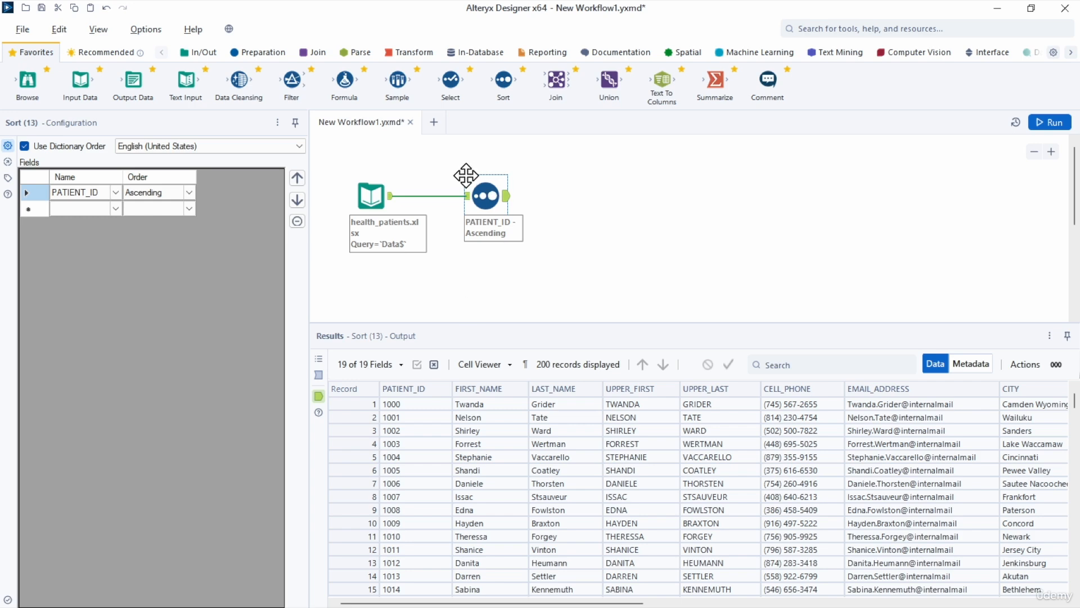
pyautogui.click(466, 197)
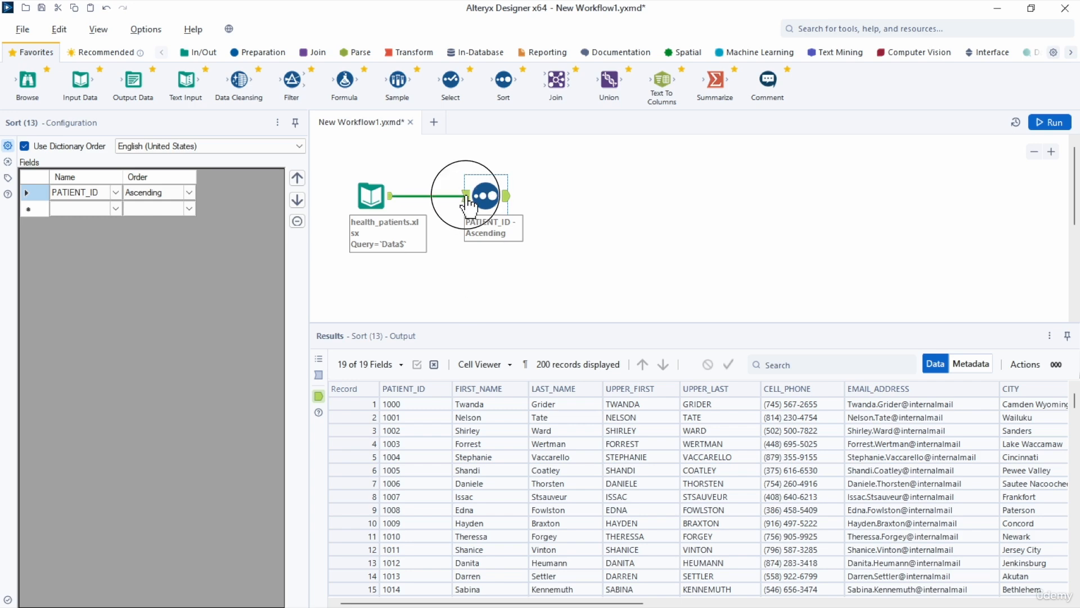
pyautogui.click(465, 197)
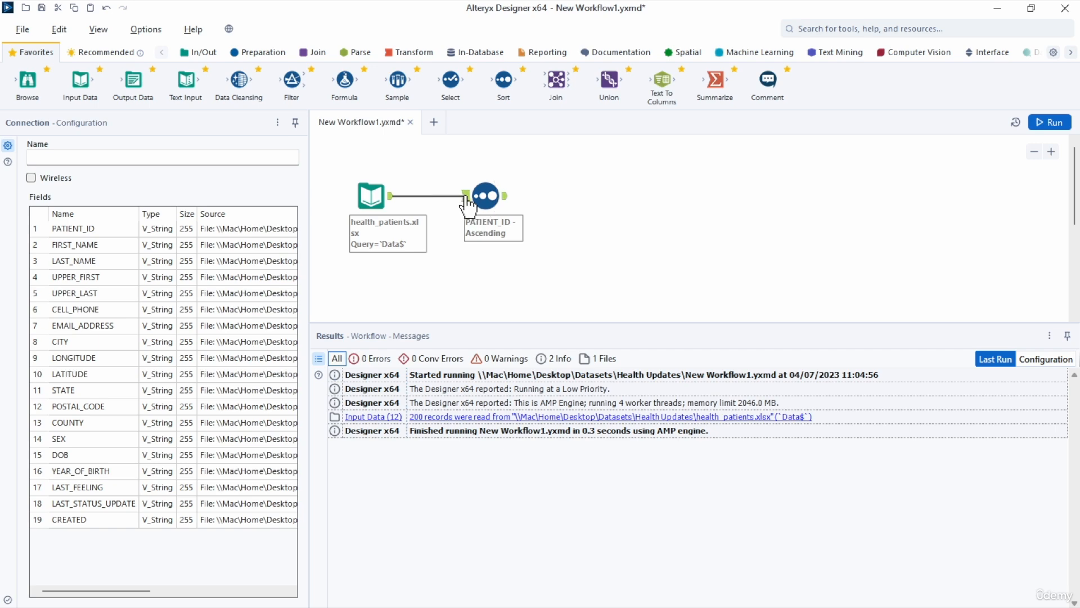
pyautogui.click(467, 197)
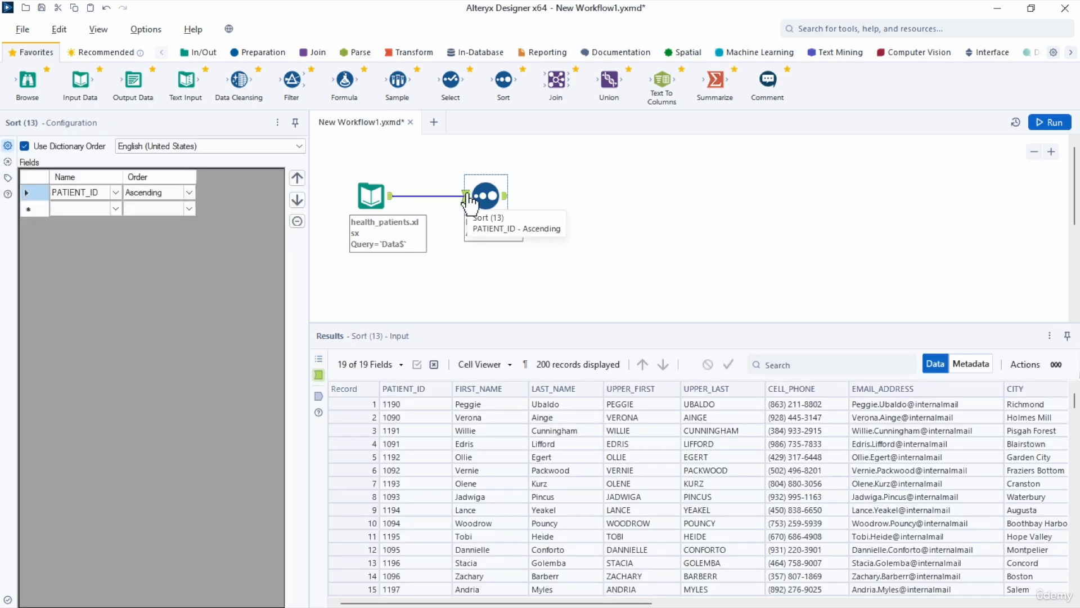
pyautogui.click(504, 196)
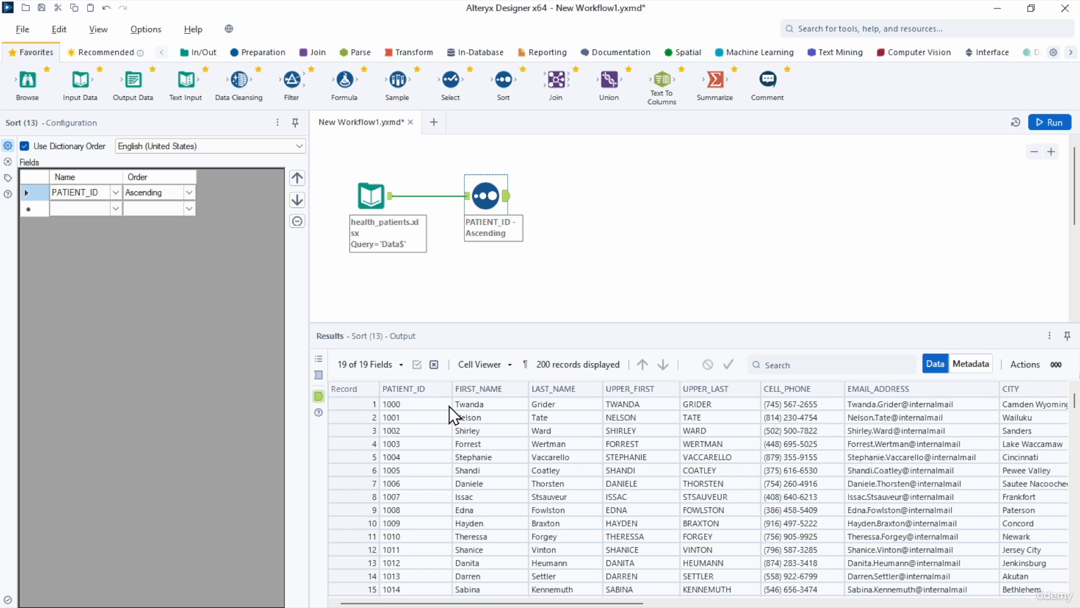
# Show the workflow messages and filter them by errors, conversion errors and warnings in turn
pyautogui.click(659, 236)
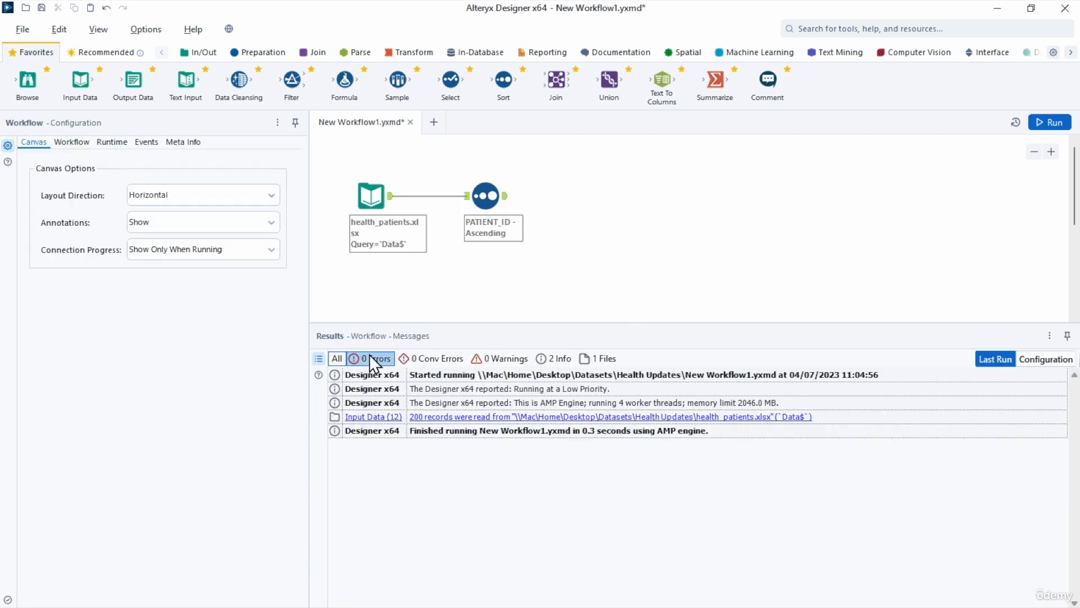
pyautogui.click(364, 355)
pyautogui.click(423, 358)
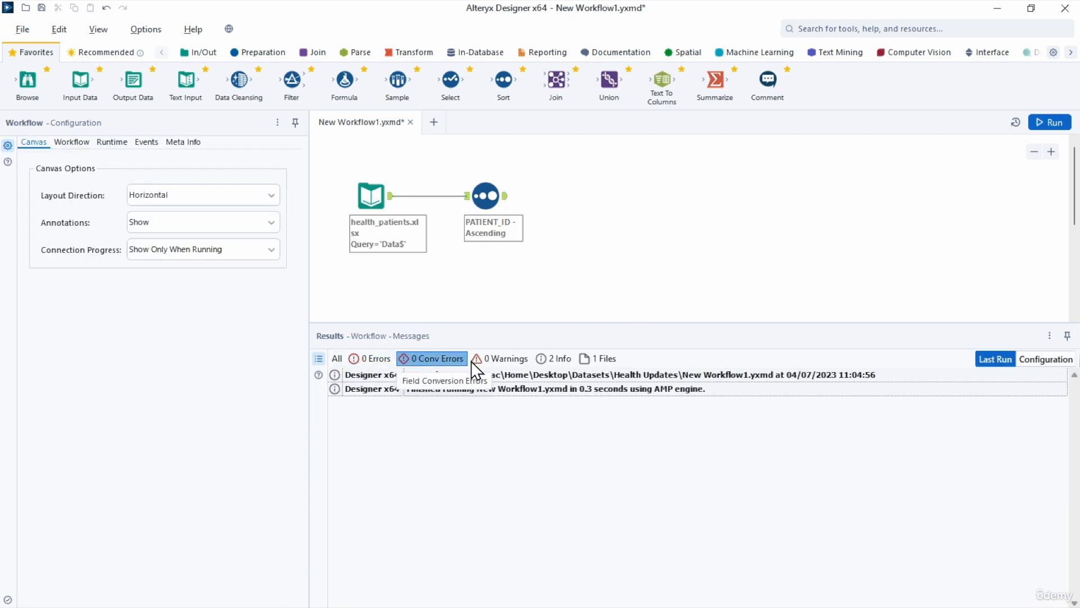
pyautogui.click(496, 359)
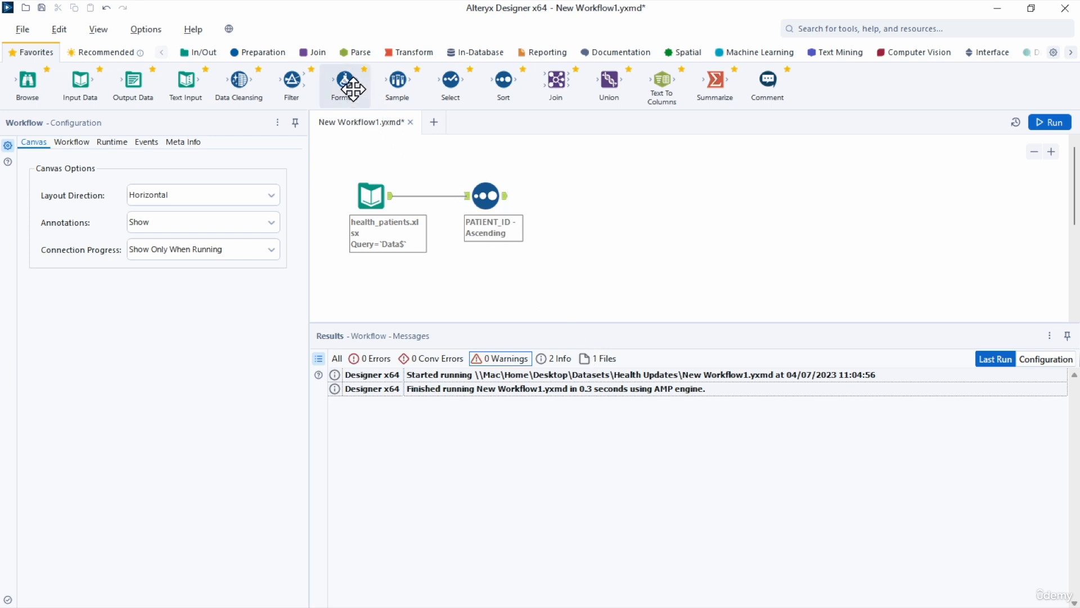
# Place an unconnected Formula tool to the right of the Sort tool, run the workflow and dismiss the completion message
pyautogui.moveTo(350, 87); pyautogui.dragTo(724, 229)
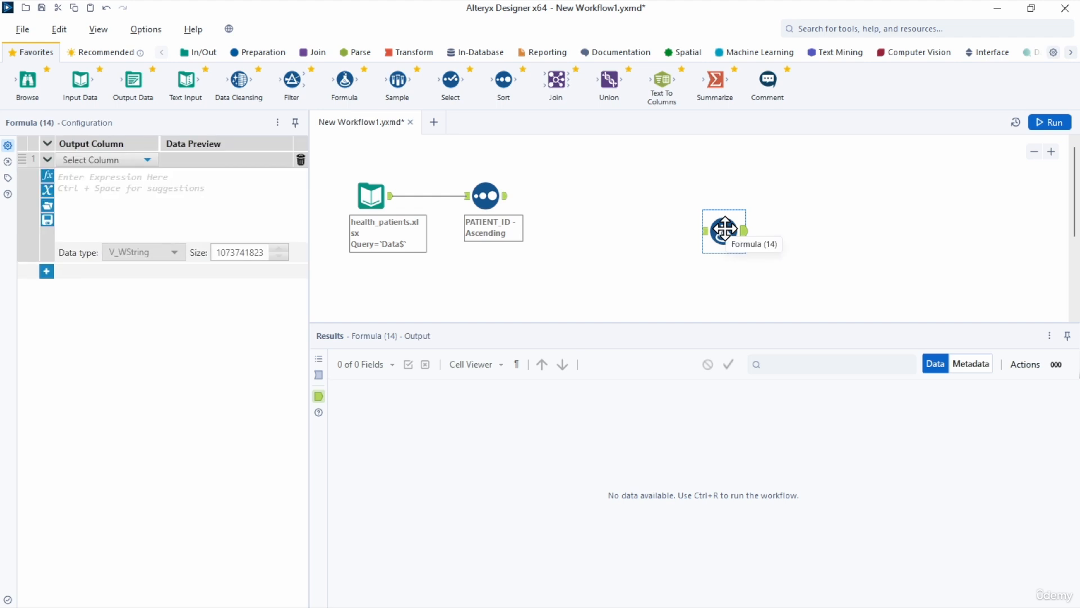
pyautogui.click(663, 242)
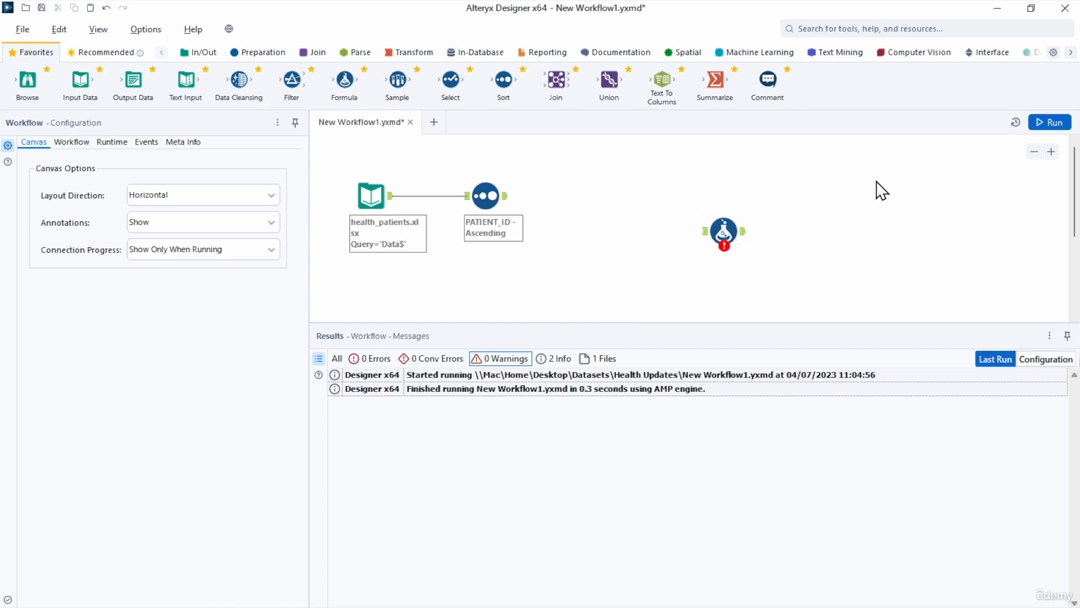
pyautogui.click(1037, 124)
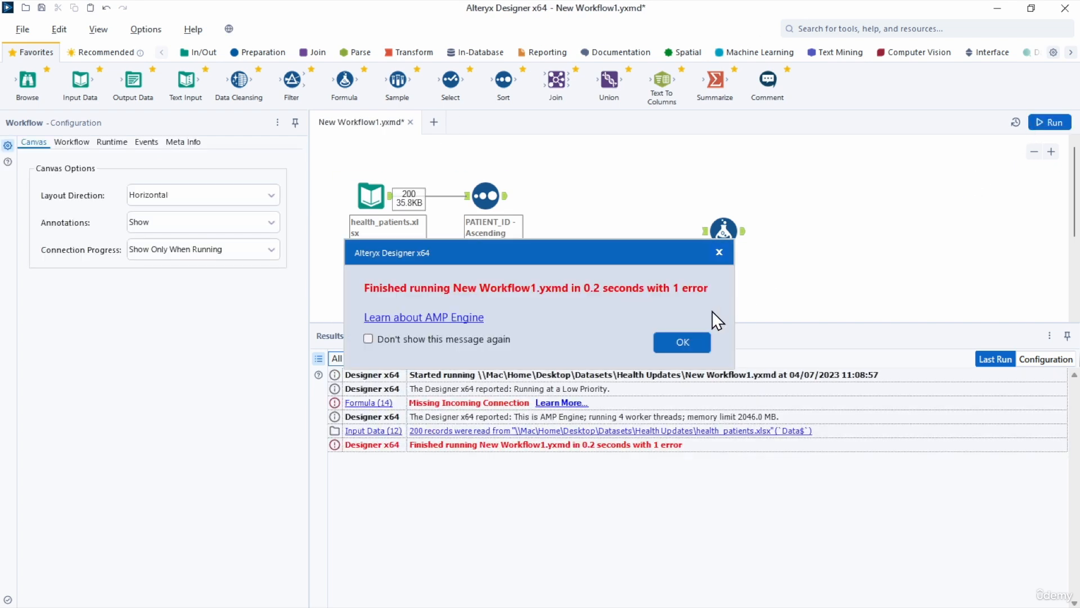
pyautogui.click(672, 336)
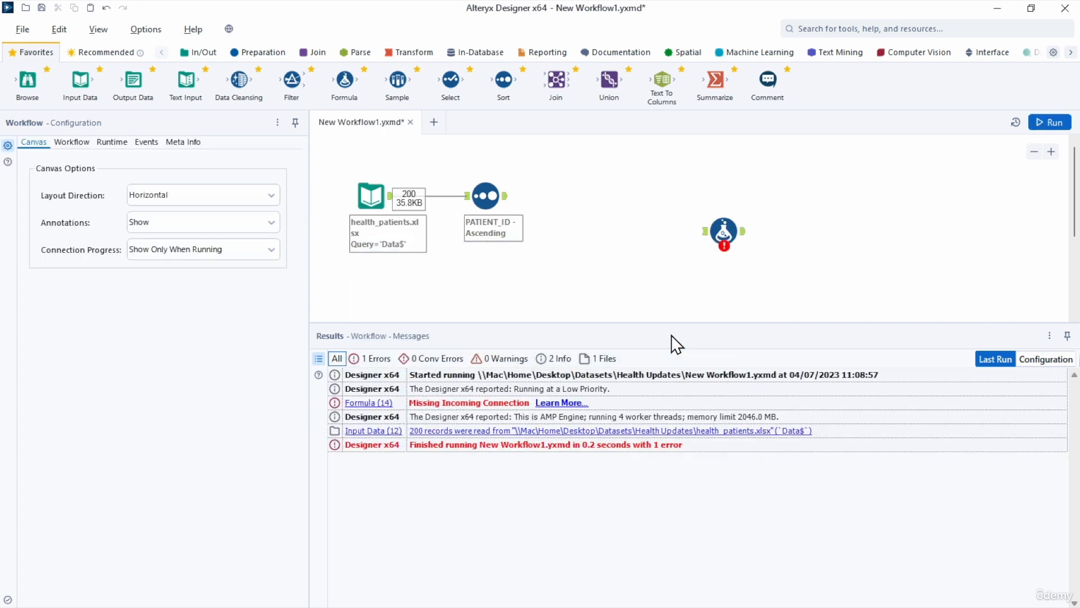
# Filter the workflow messages to errors only and inspect the error on the Formula tool
pyautogui.click(365, 360)
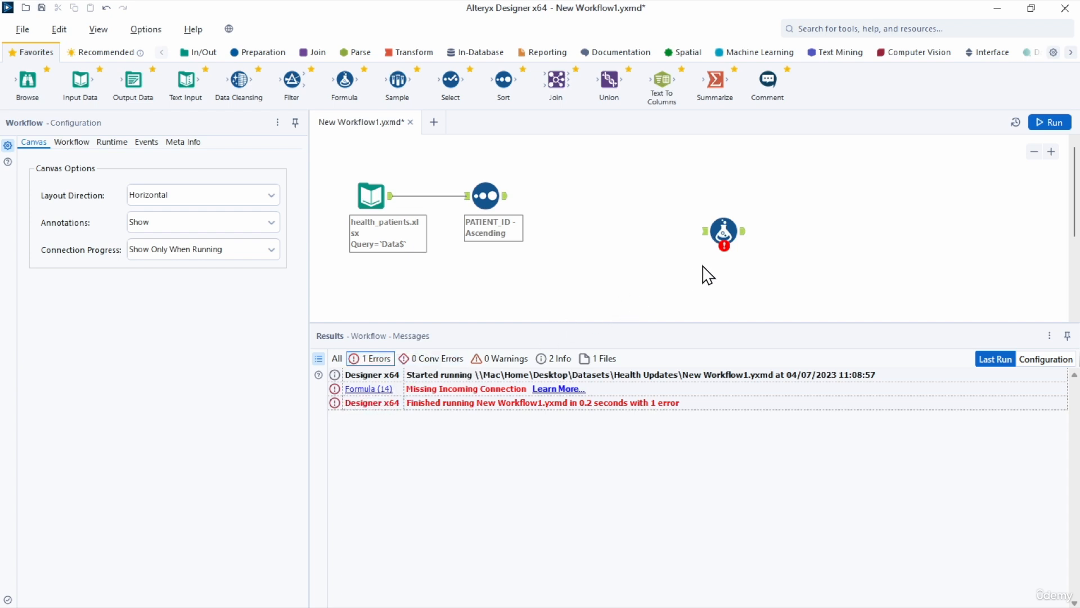
pyautogui.click(724, 231)
pyautogui.moveTo(725, 231)
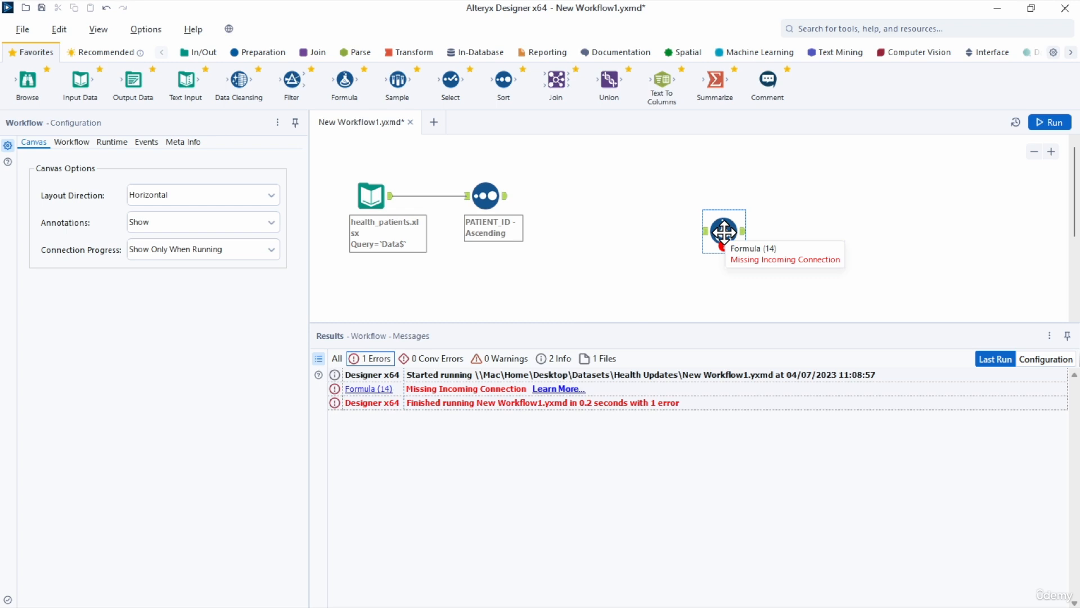